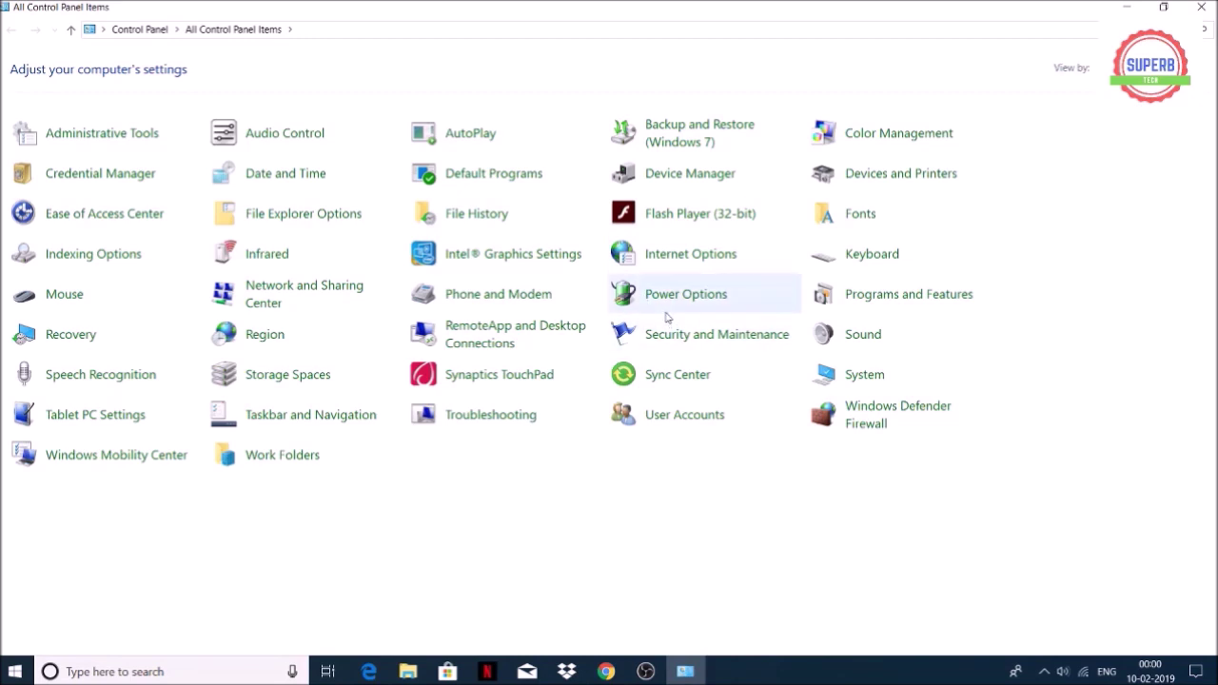
Create a power plan named My Custom Plan based on High performance in Power Options, with its suggested sleep and display settings.
click(659, 296)
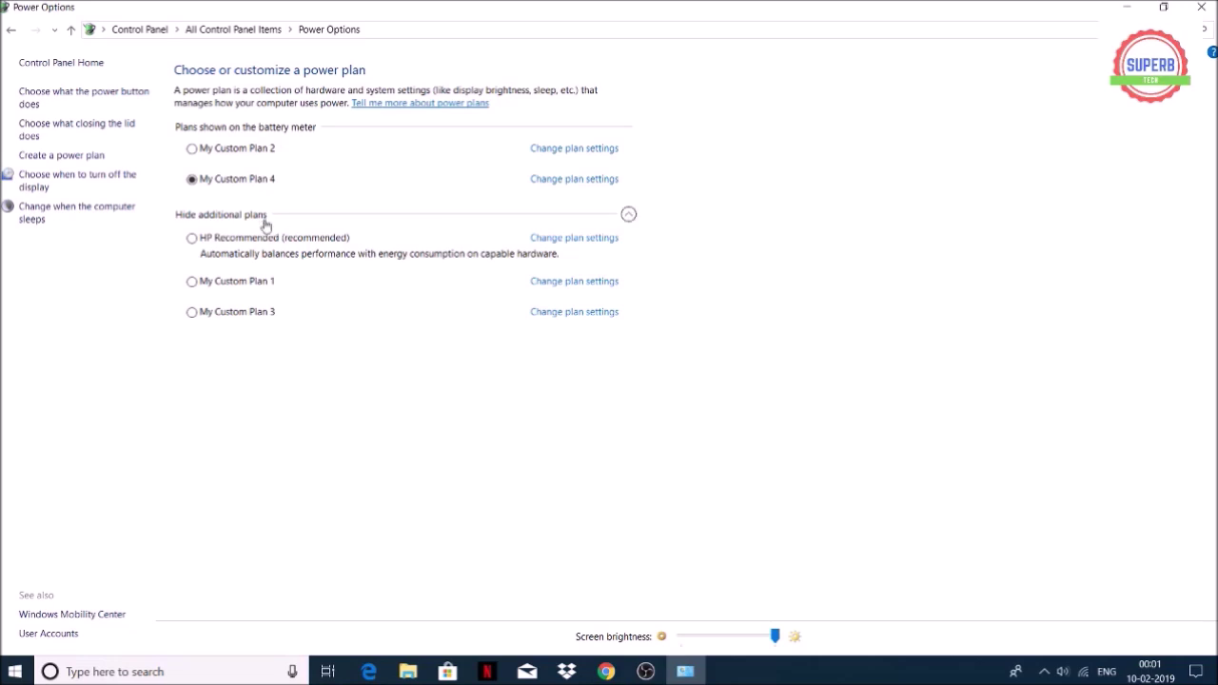
click(67, 157)
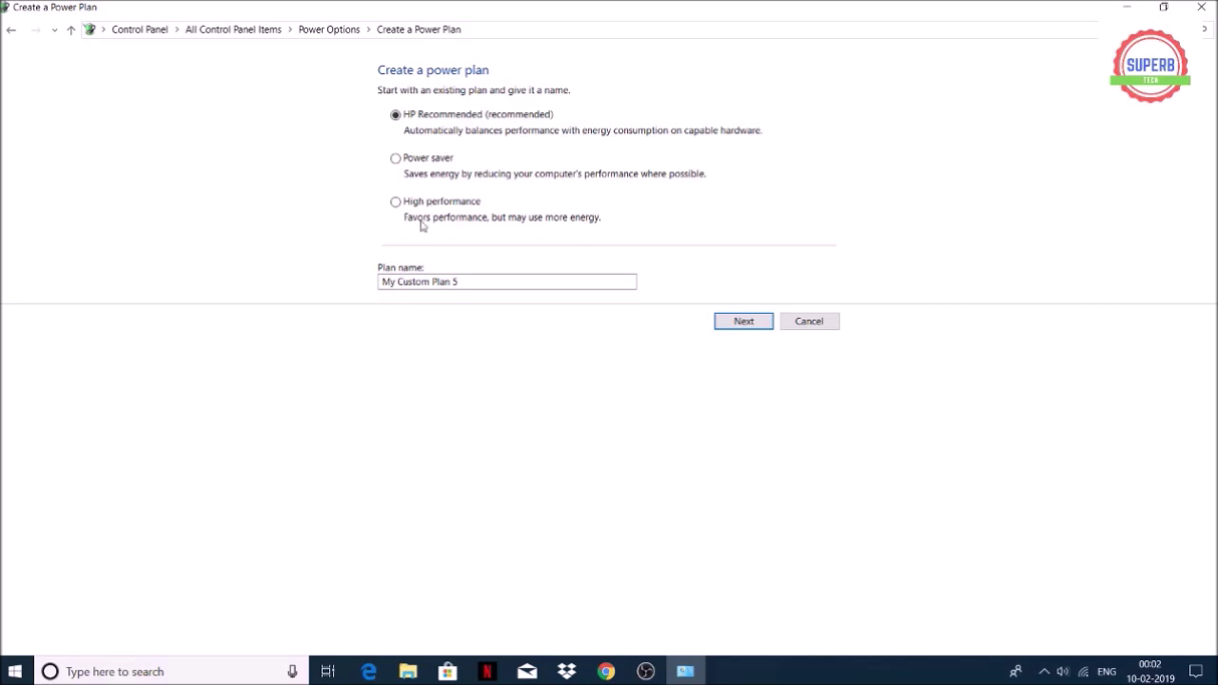
click(478, 279)
click(478, 279)
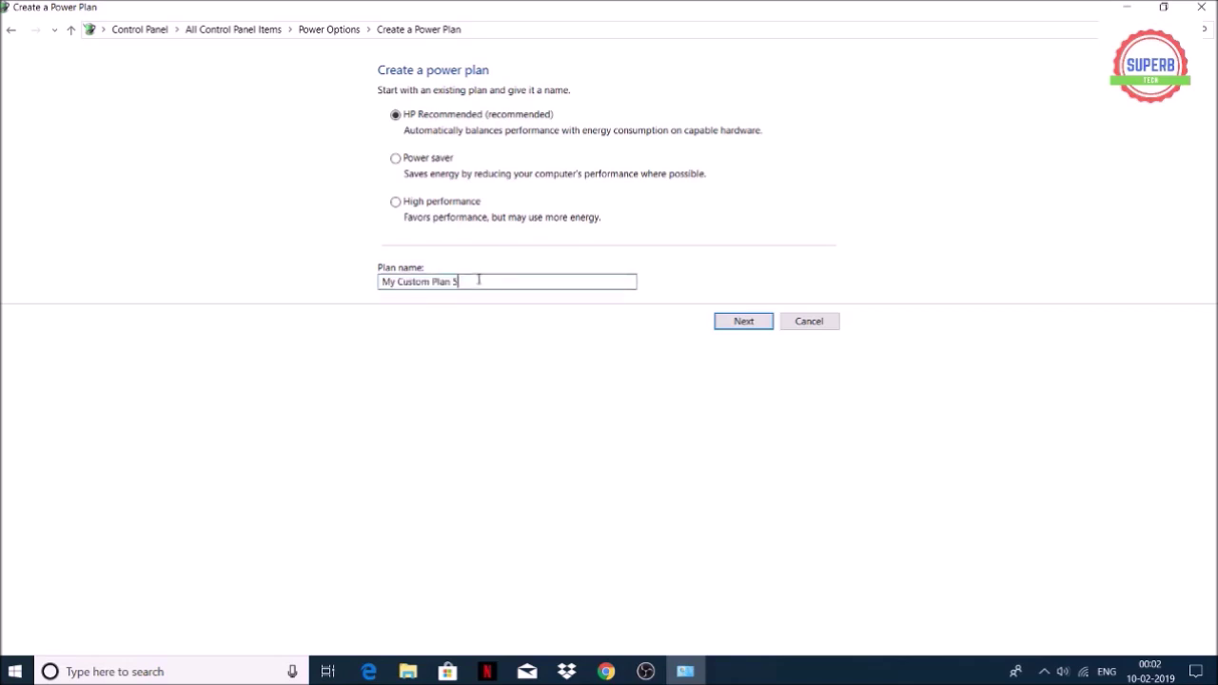
key(BackSpace)
click(409, 203)
click(726, 321)
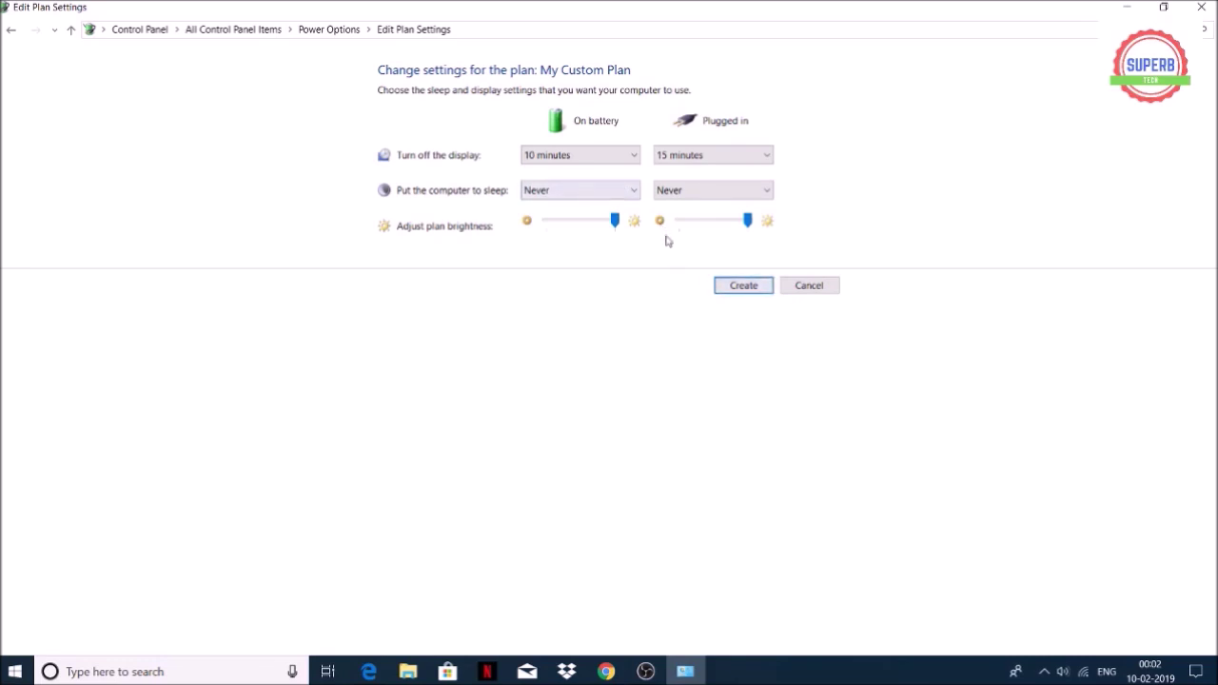
click(727, 290)
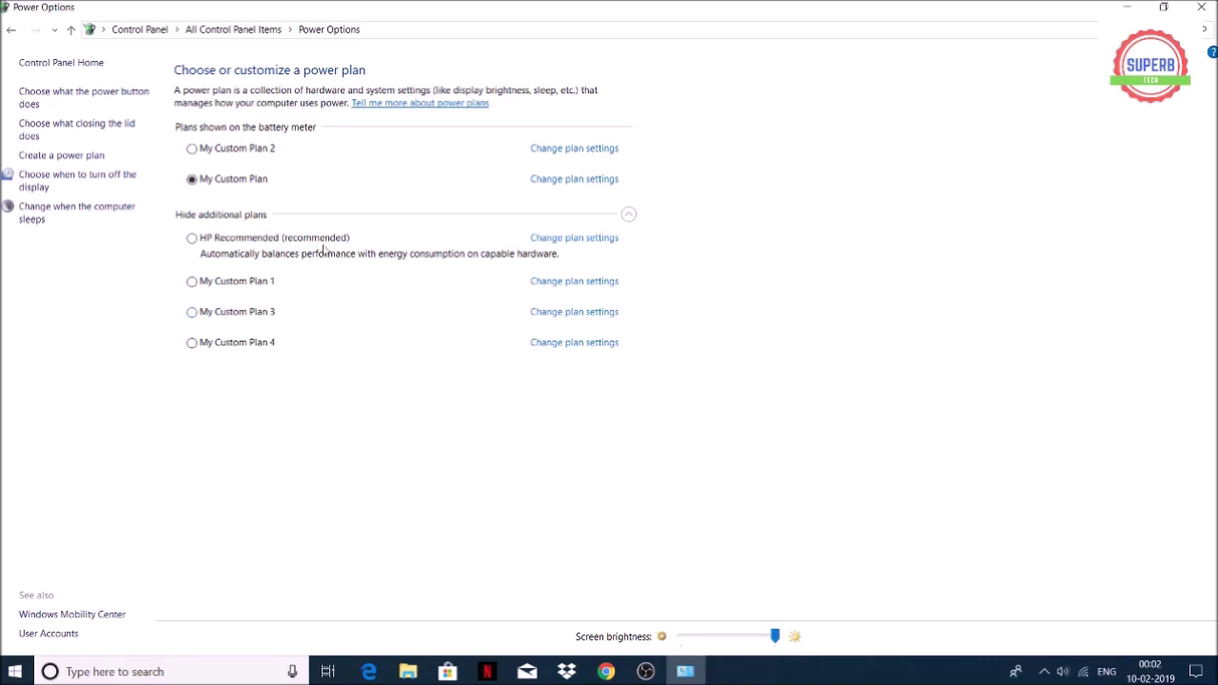
Choose My Custom Plan as the active power plan and close Power Options.
click(193, 155)
click(231, 247)
click(203, 186)
click(1204, 6)
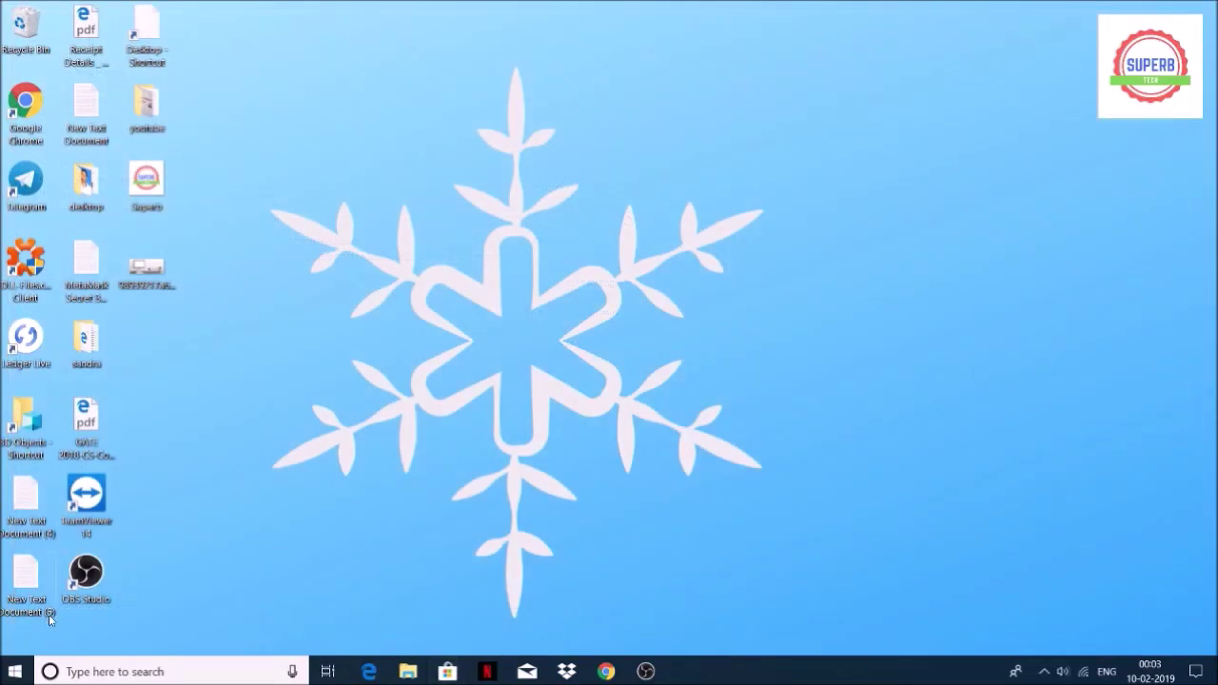
Open the temporary files folder by searching for %temp% and select the files in it.
click(80, 672)
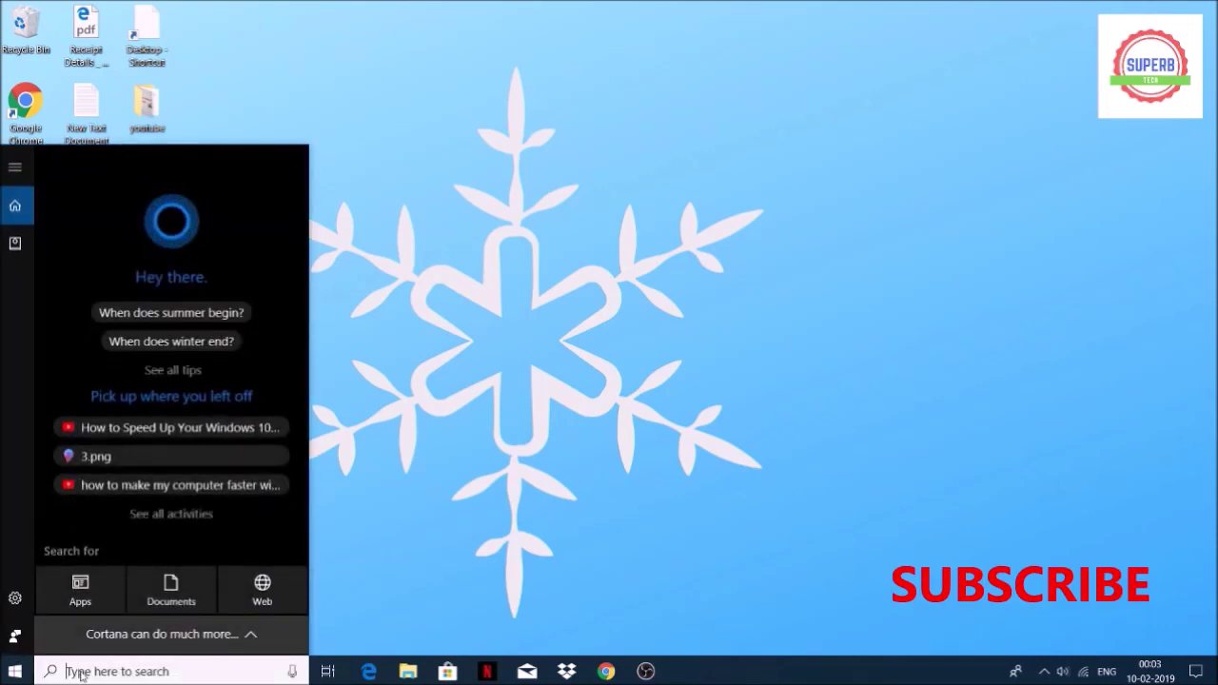
text(%te)
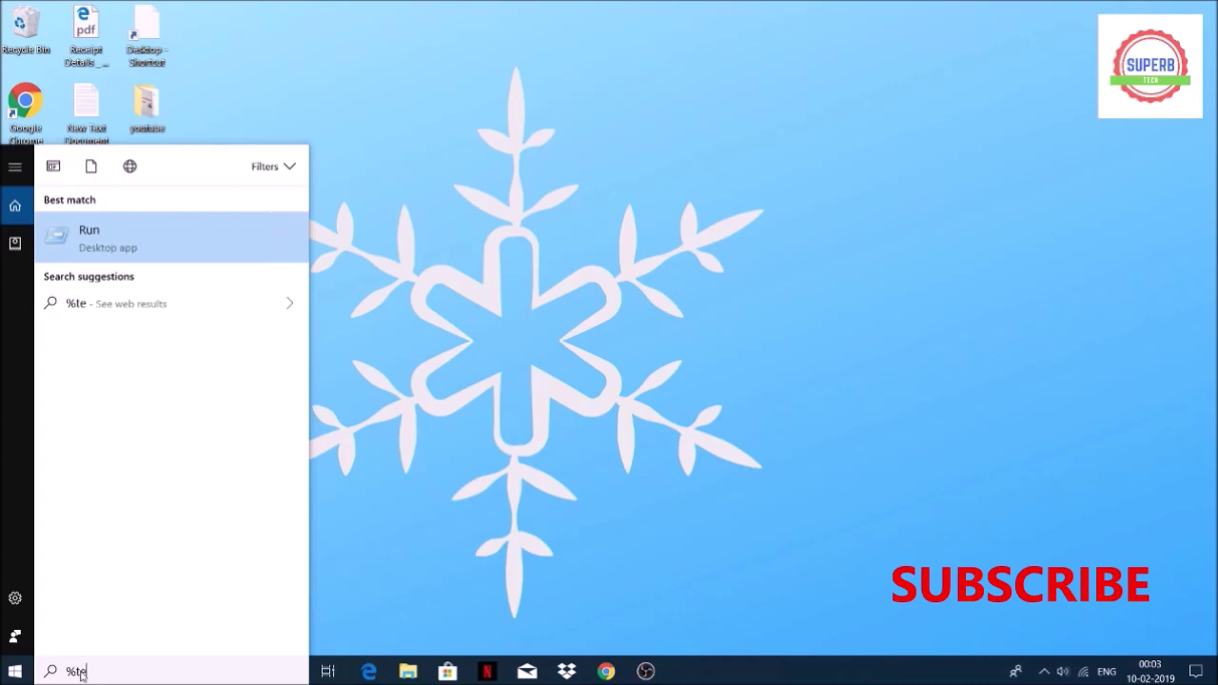
text(mp)
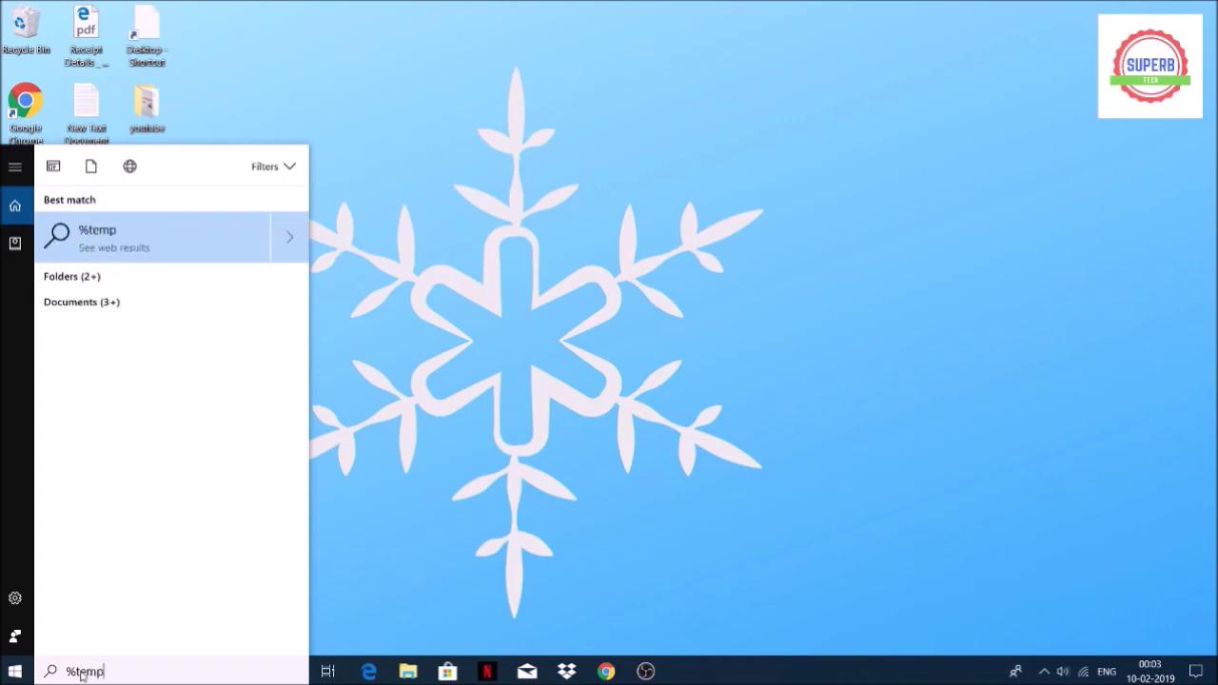
text(%)
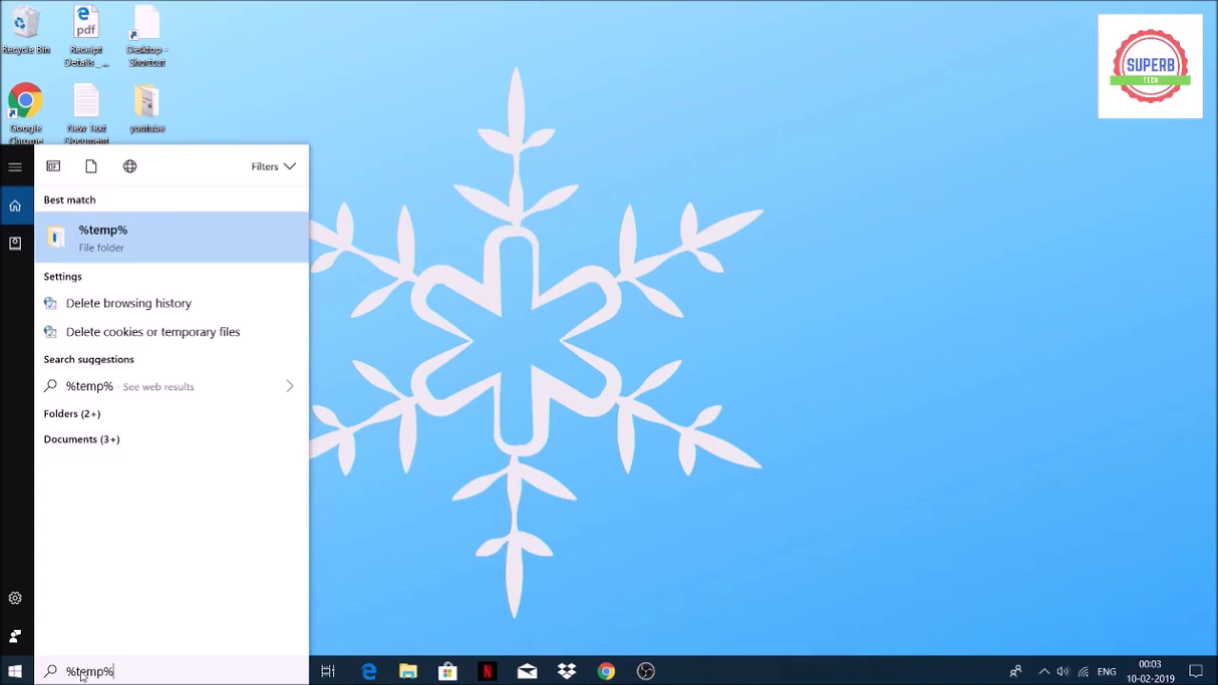
key(Return)
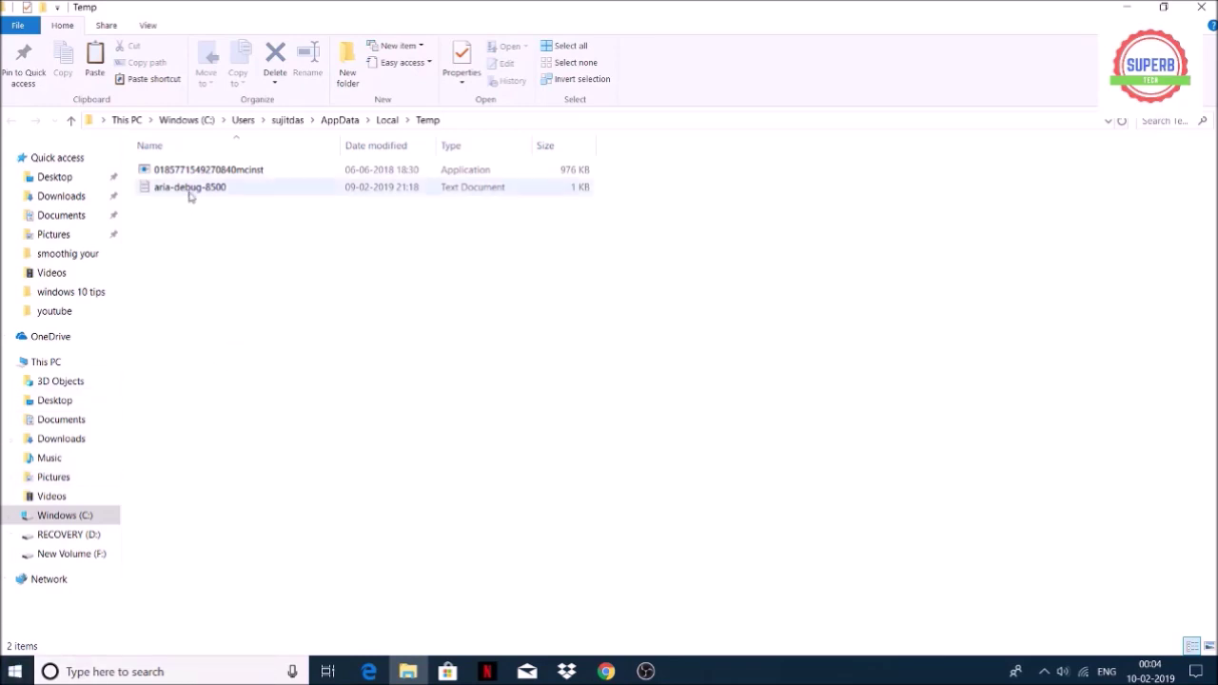
drag(196, 230, 206, 169)
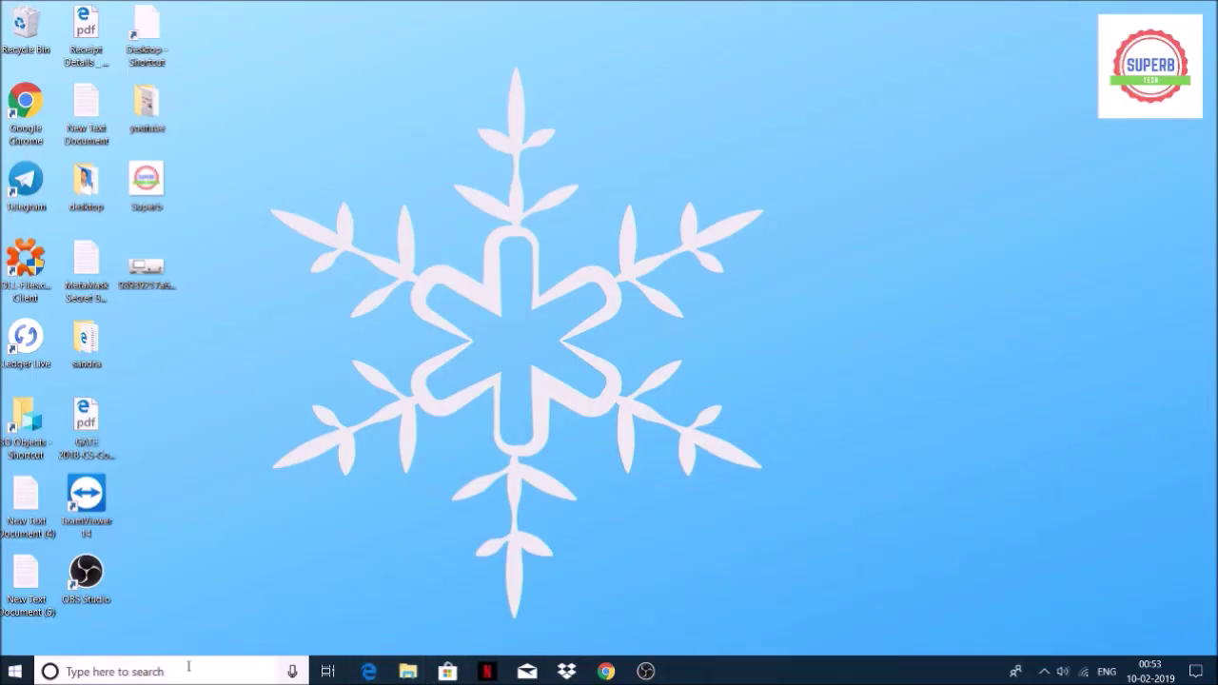
Disable Microsoft OneDrive as a startup program in Task Manager and close Task Manager.
mouse_move(380, 669)
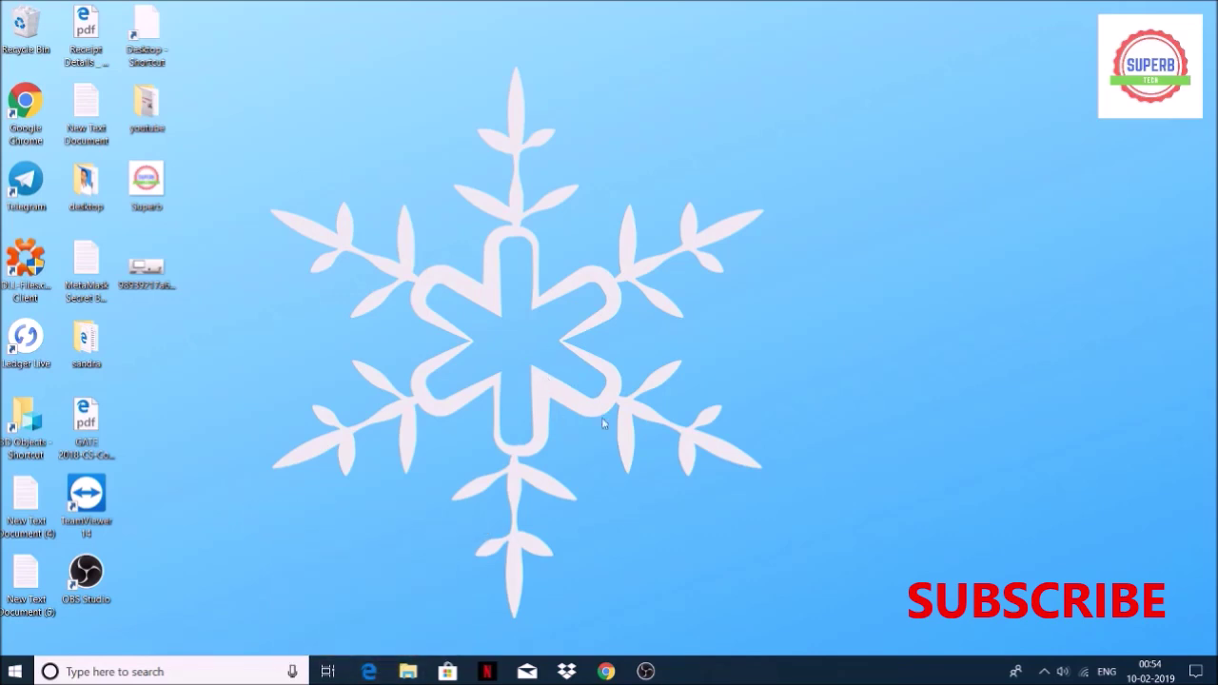
right_click(682, 682)
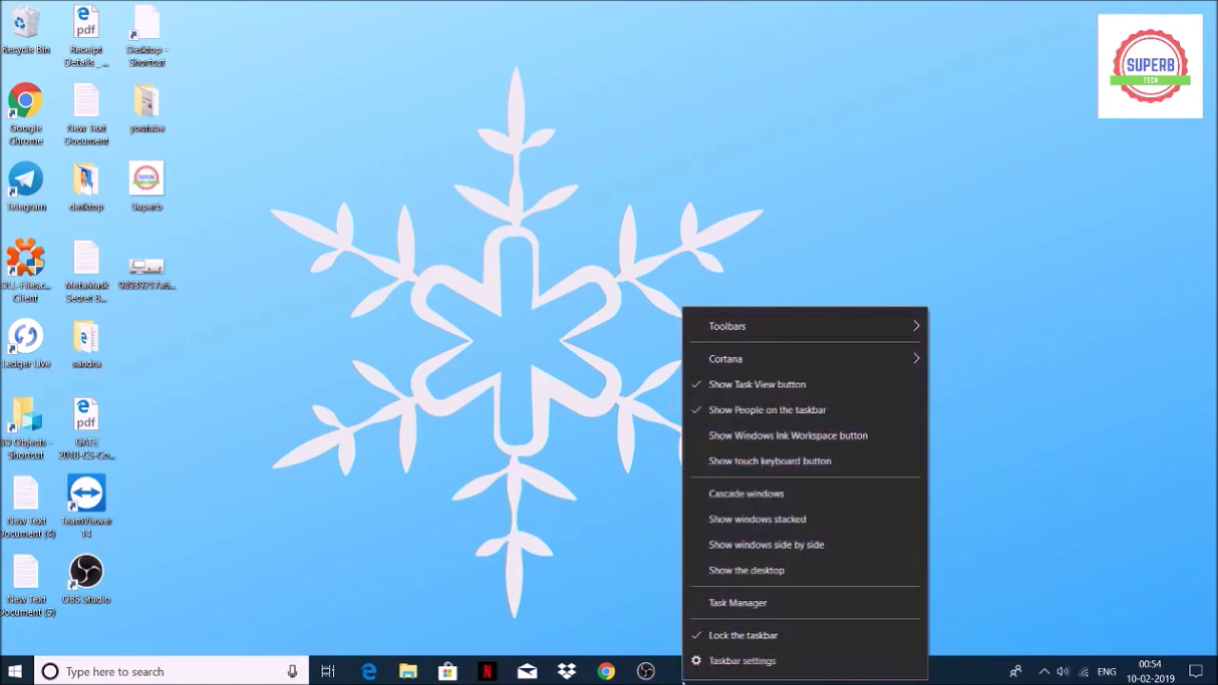
click(748, 606)
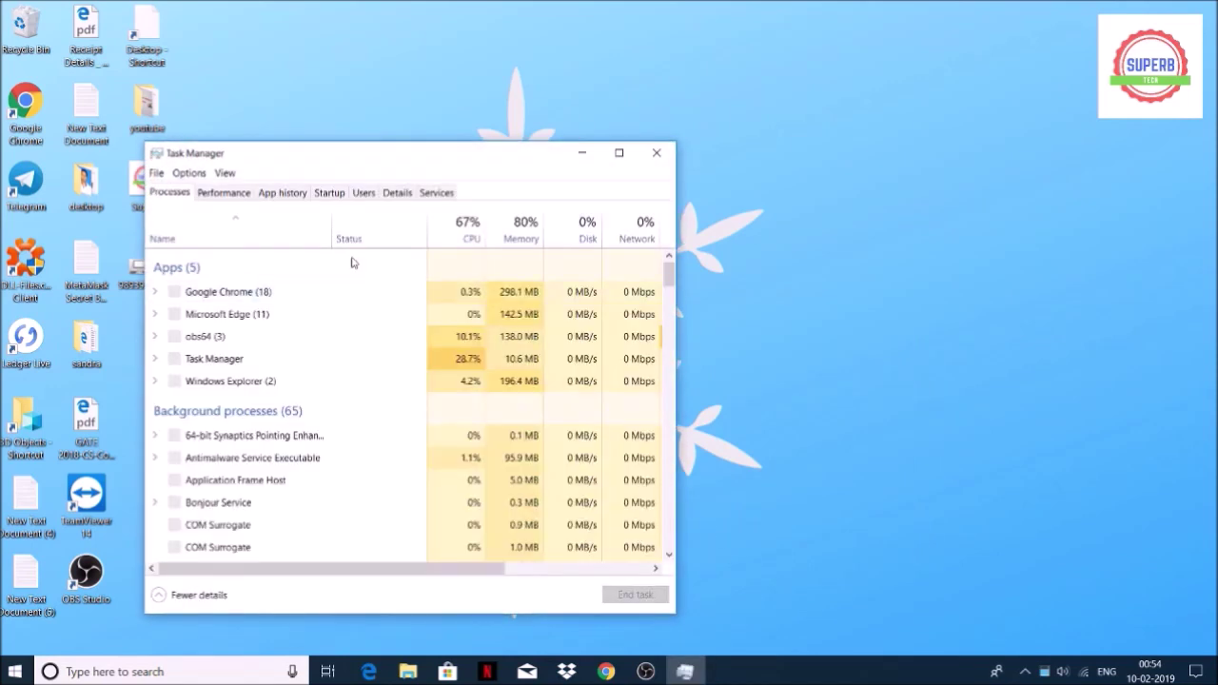
click(619, 153)
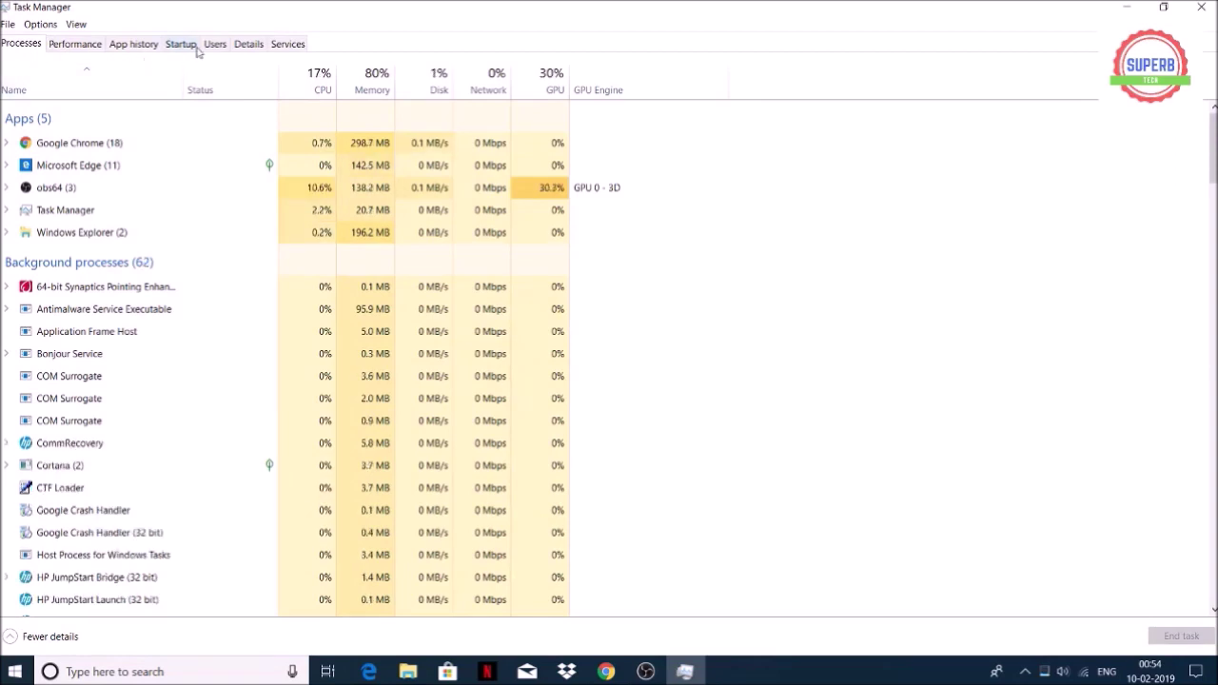
click(197, 51)
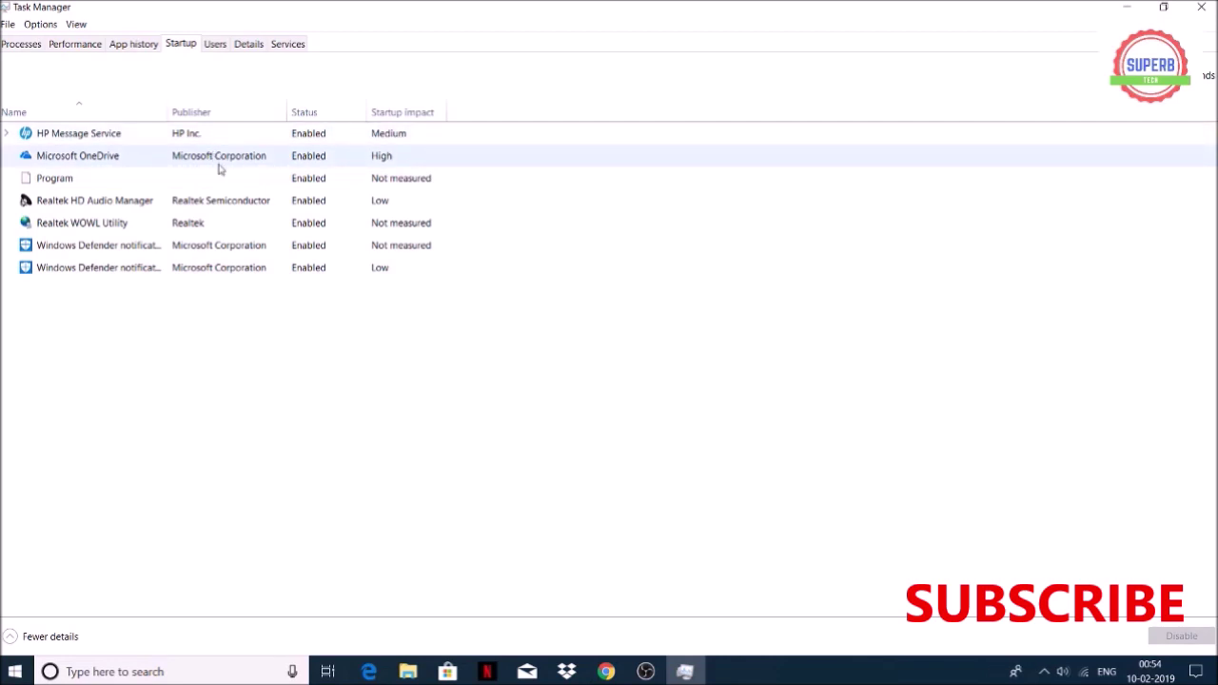
click(219, 168)
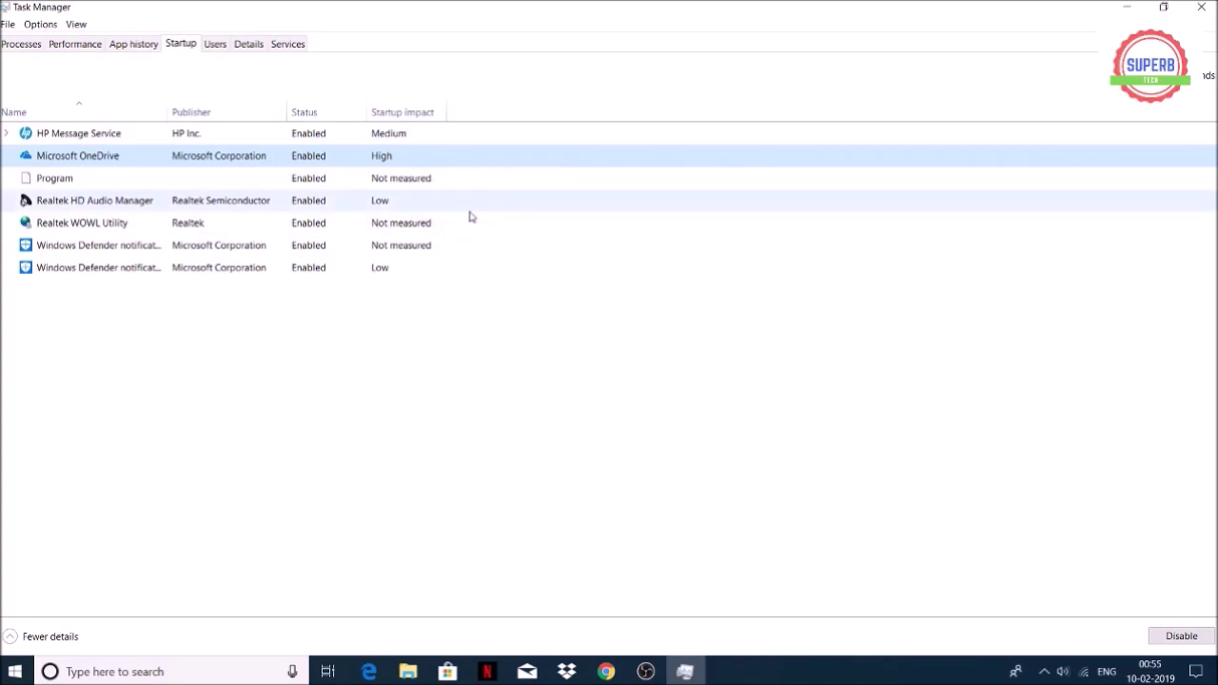
click(1192, 644)
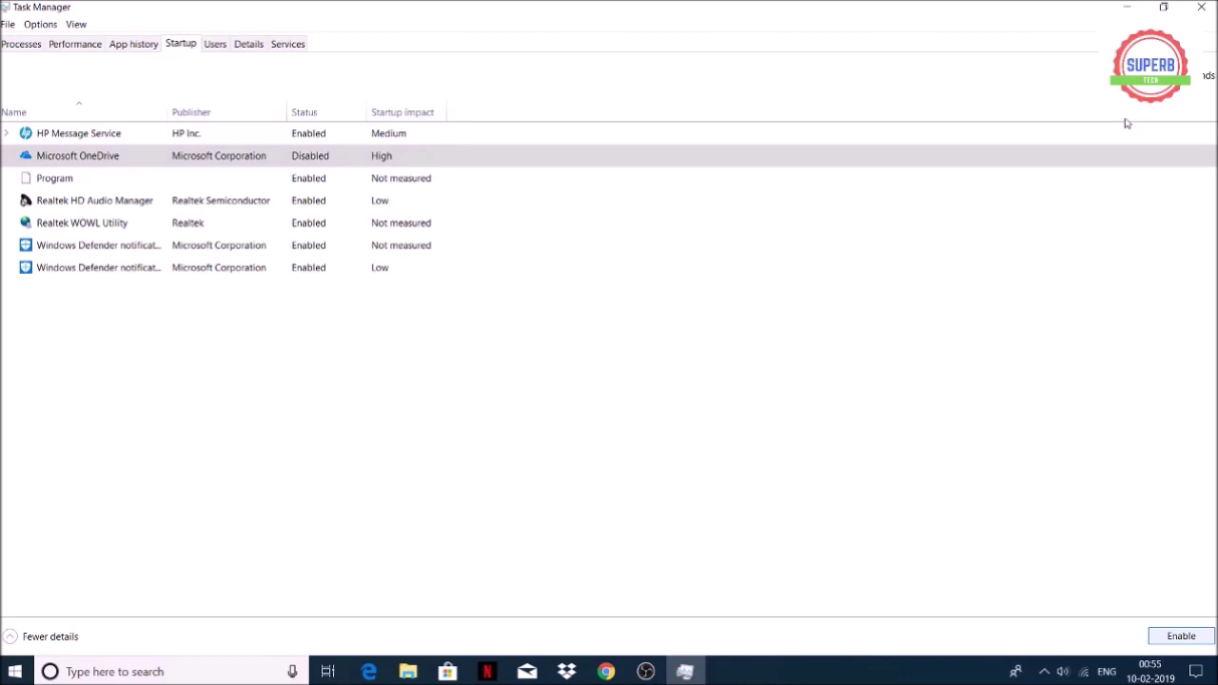
click(1199, 8)
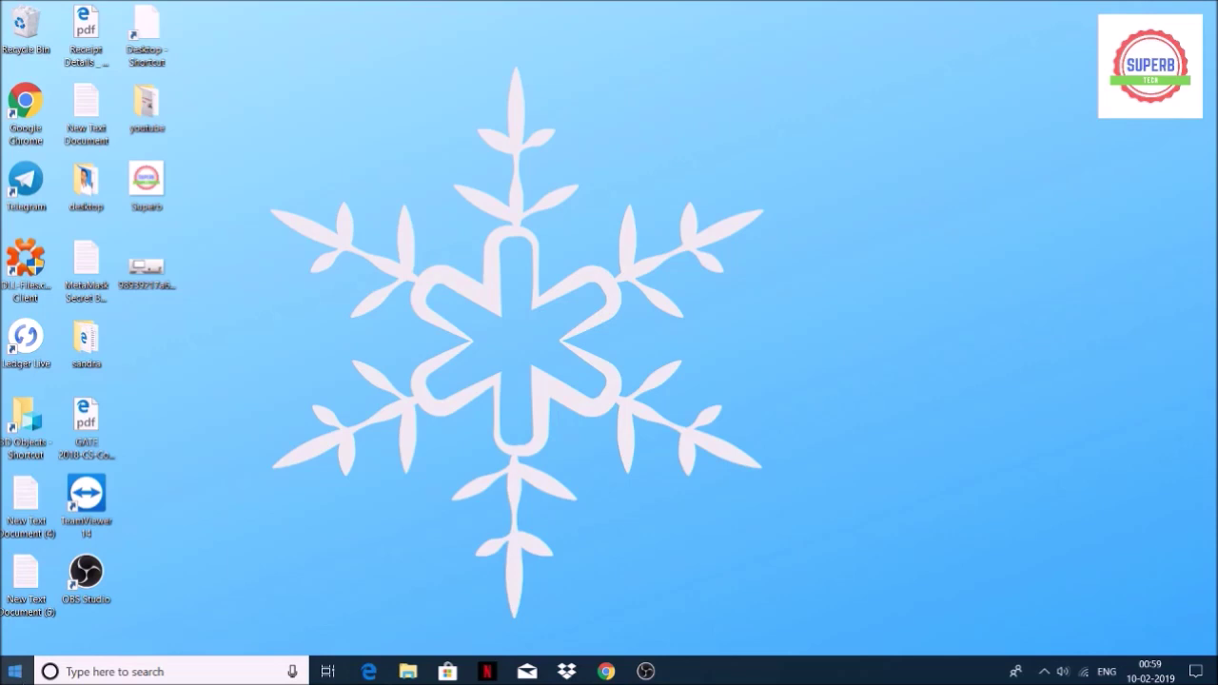
Open Defragment and Optimize Drives, start analyzing the Windows (C:) drive, and stop the analysis.
click(114, 673)
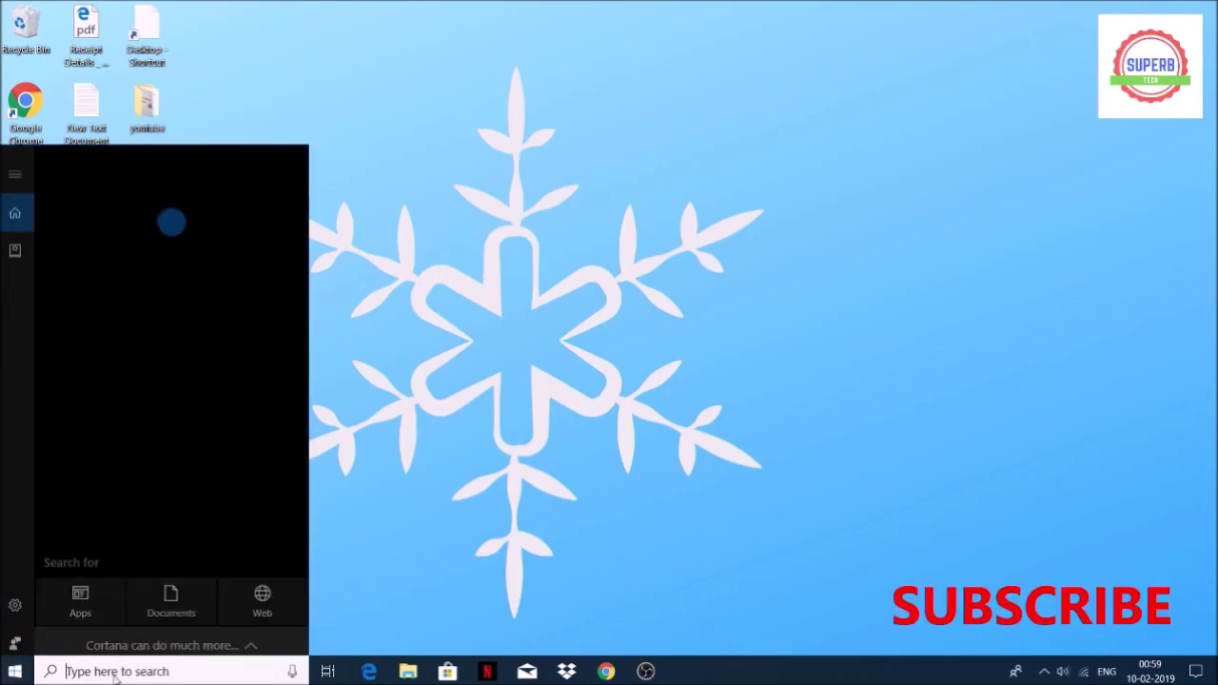
text(def)
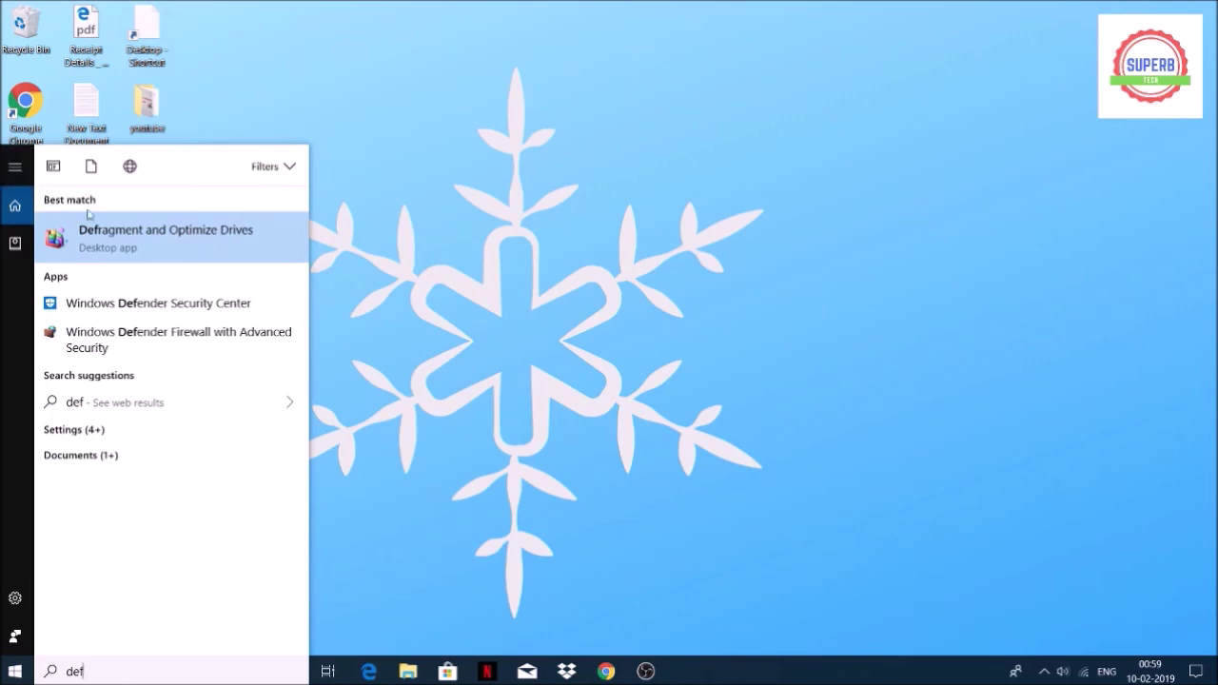
click(155, 237)
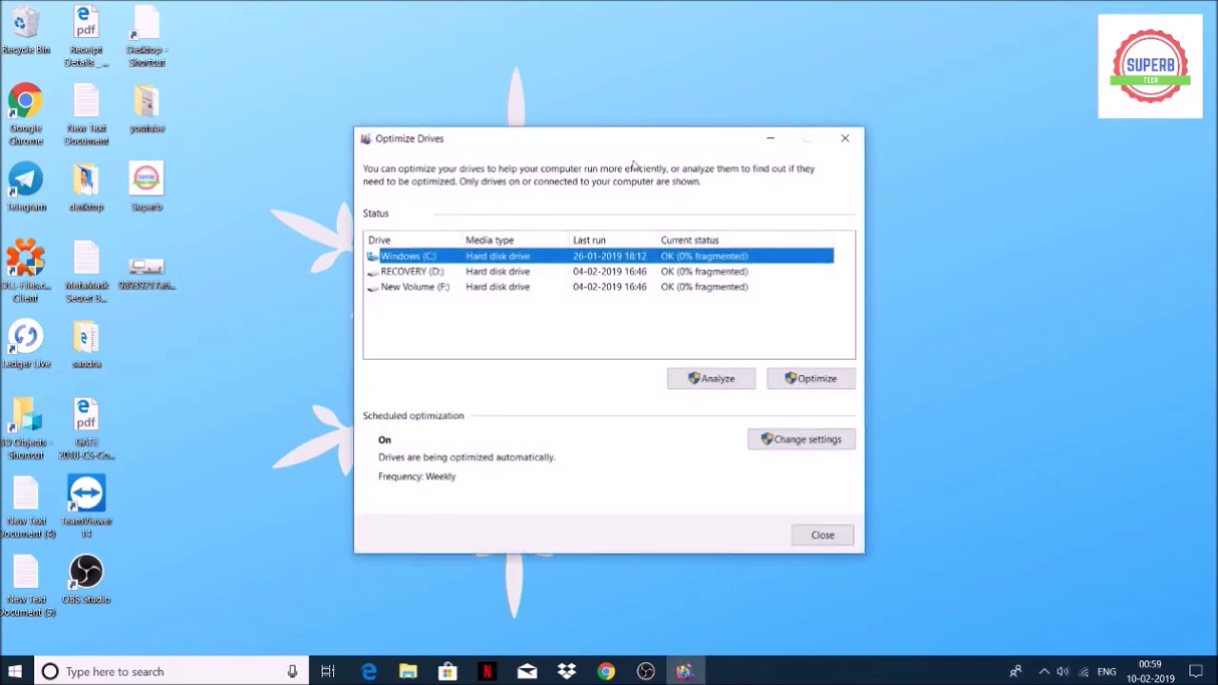
click(588, 290)
click(583, 276)
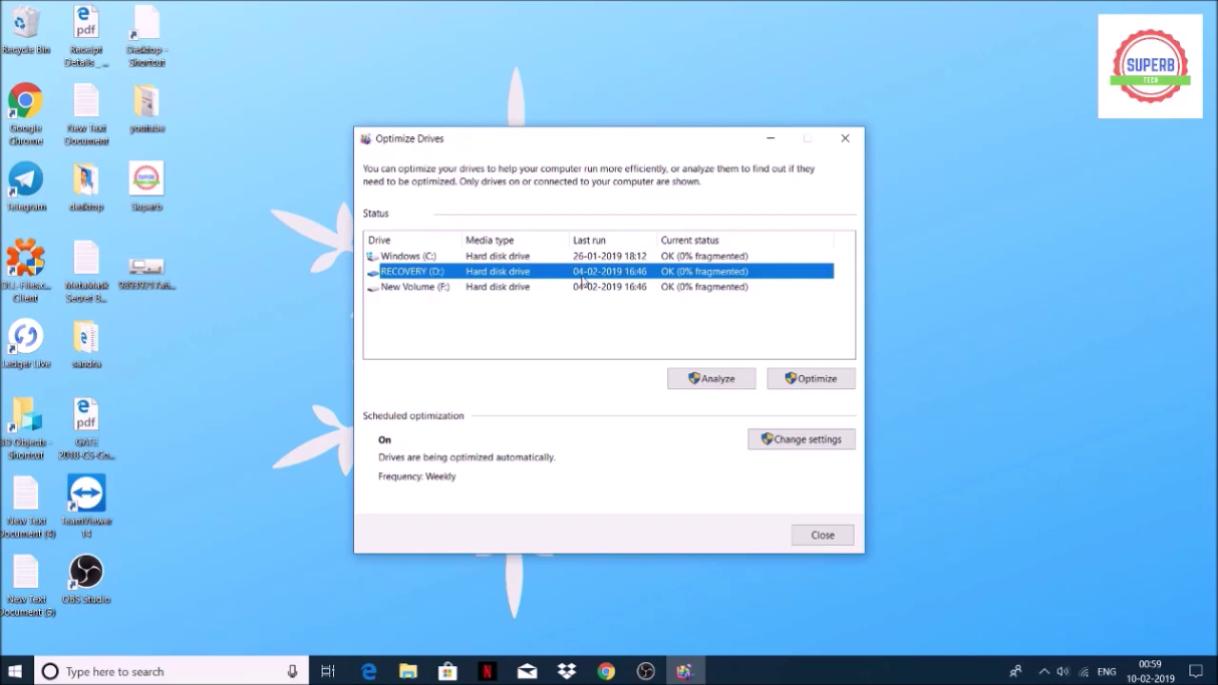
click(562, 261)
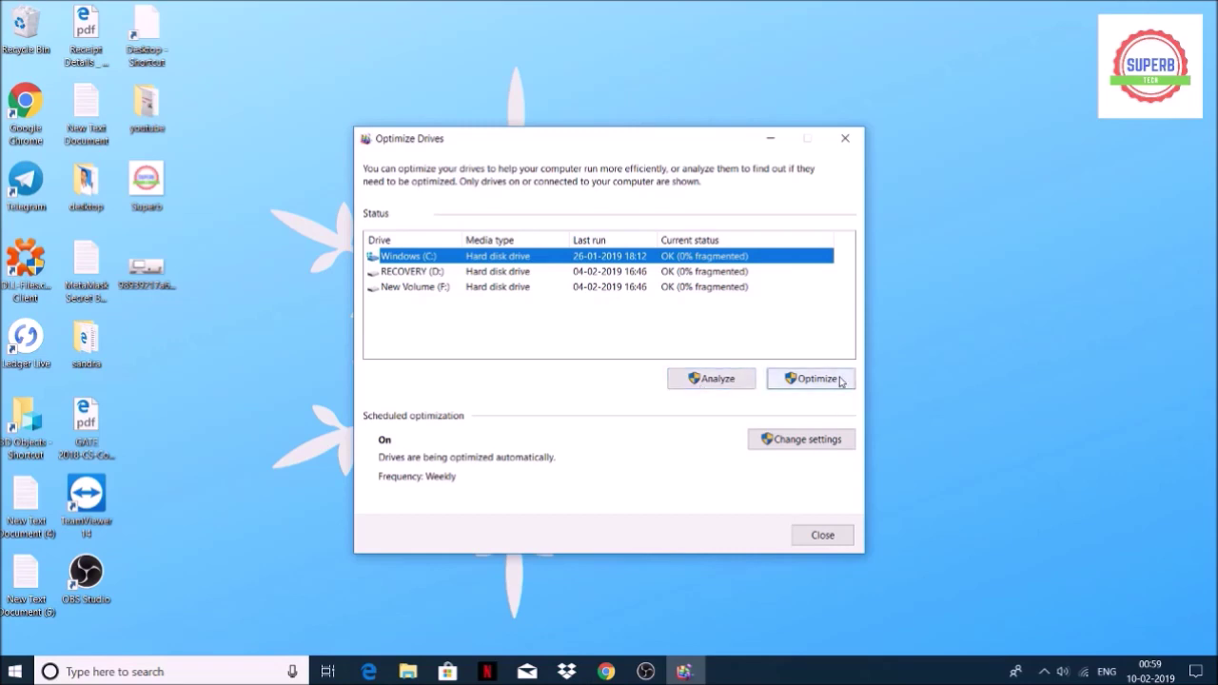
click(745, 377)
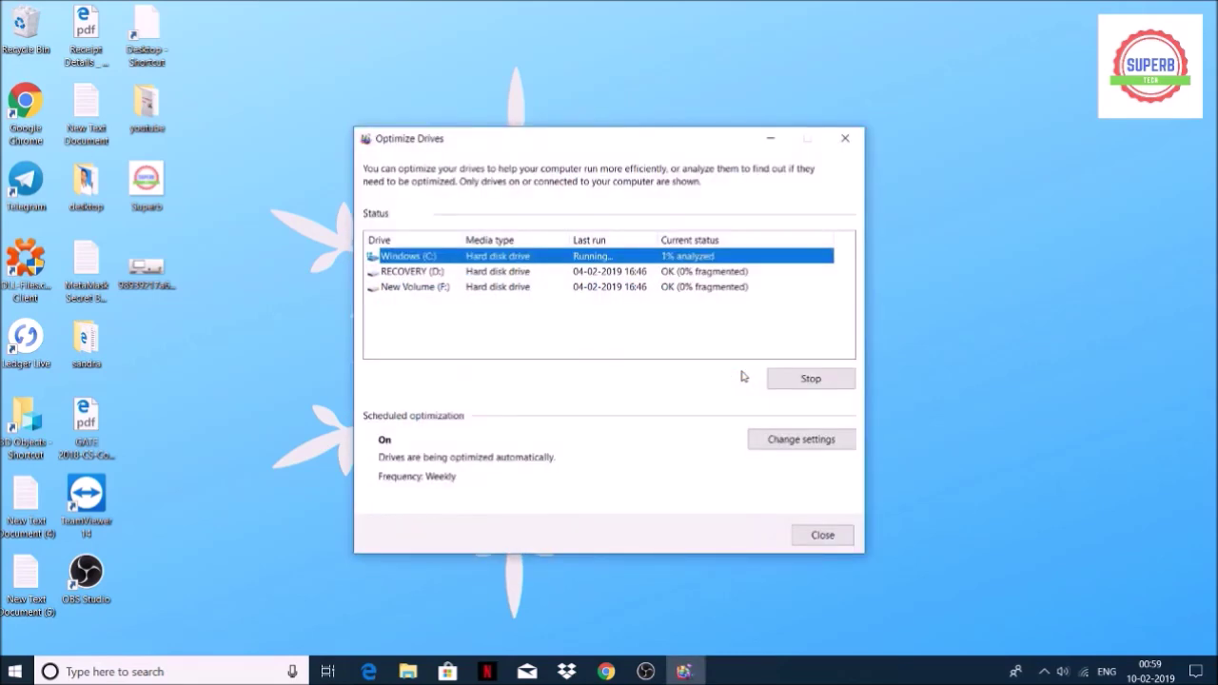
click(773, 378)
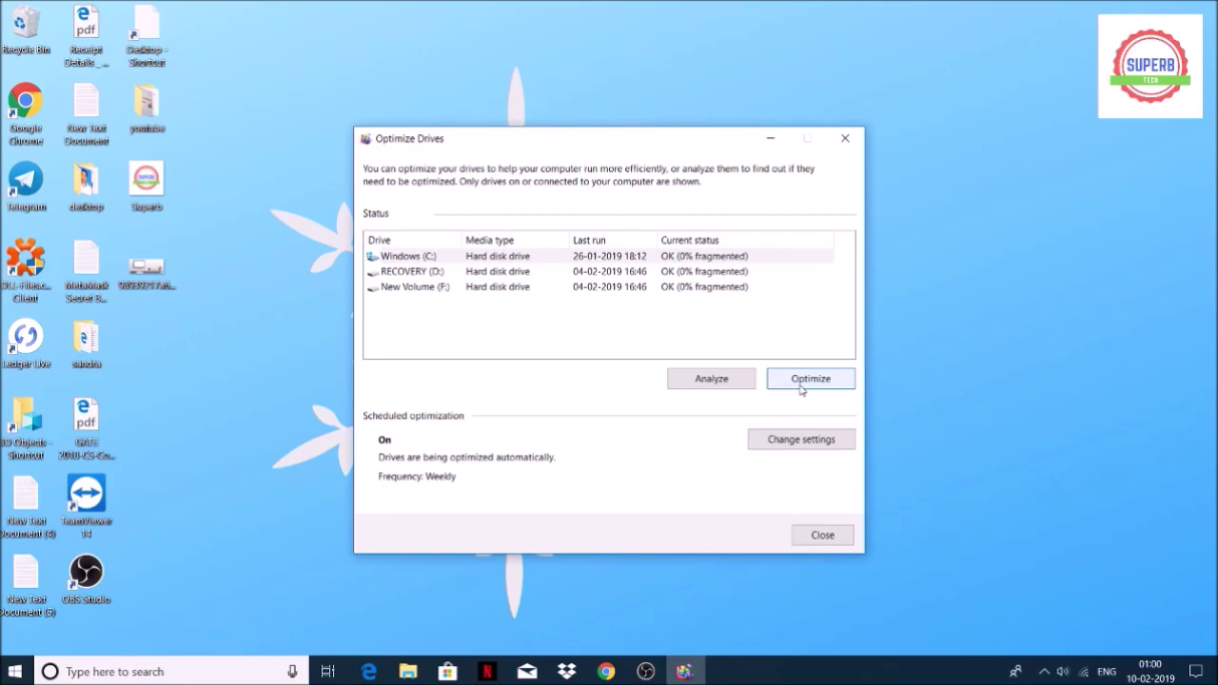
Start optimizing the Windows (C:) drive and close Optimize Drives.
click(801, 385)
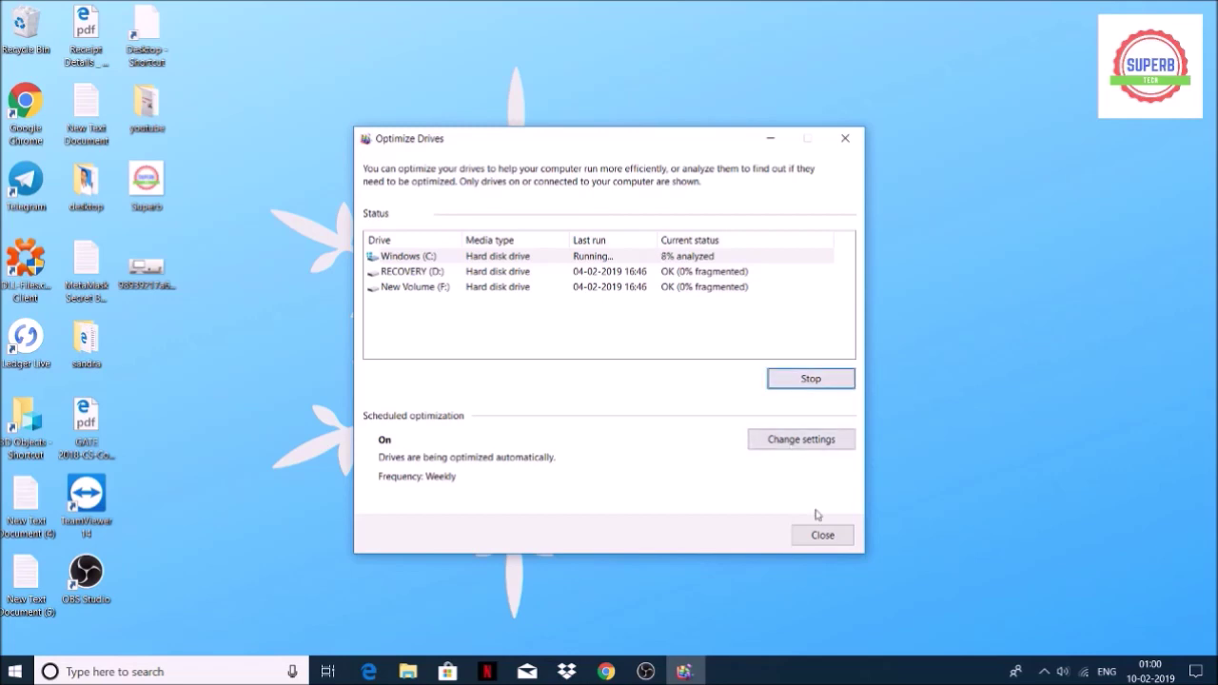
click(825, 540)
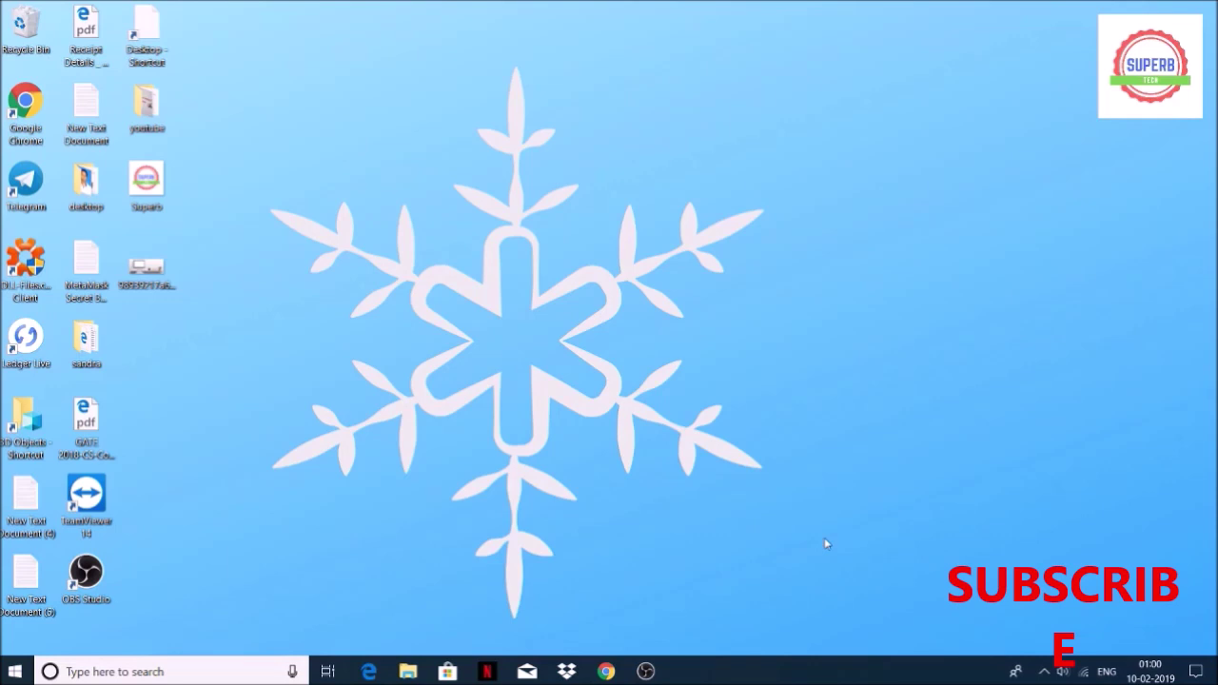
Open the Windows Prefetch folder by running prefetch from the Run dialog, and look through its files.
click(242, 672)
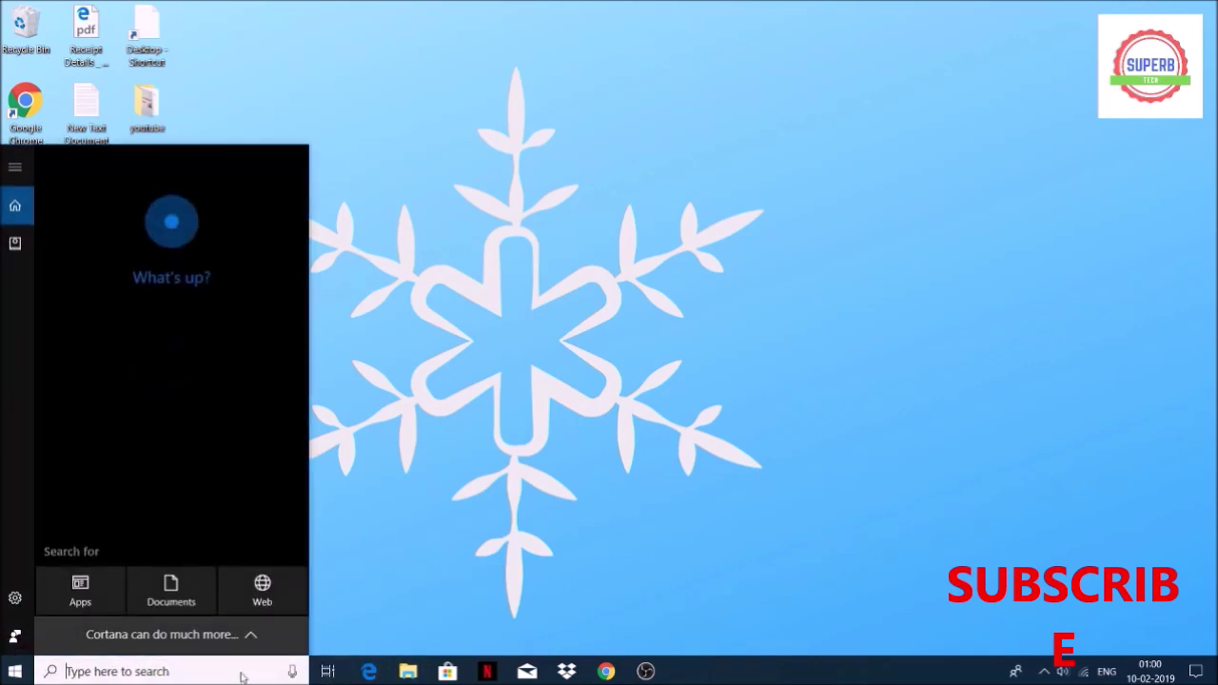
text(ru)
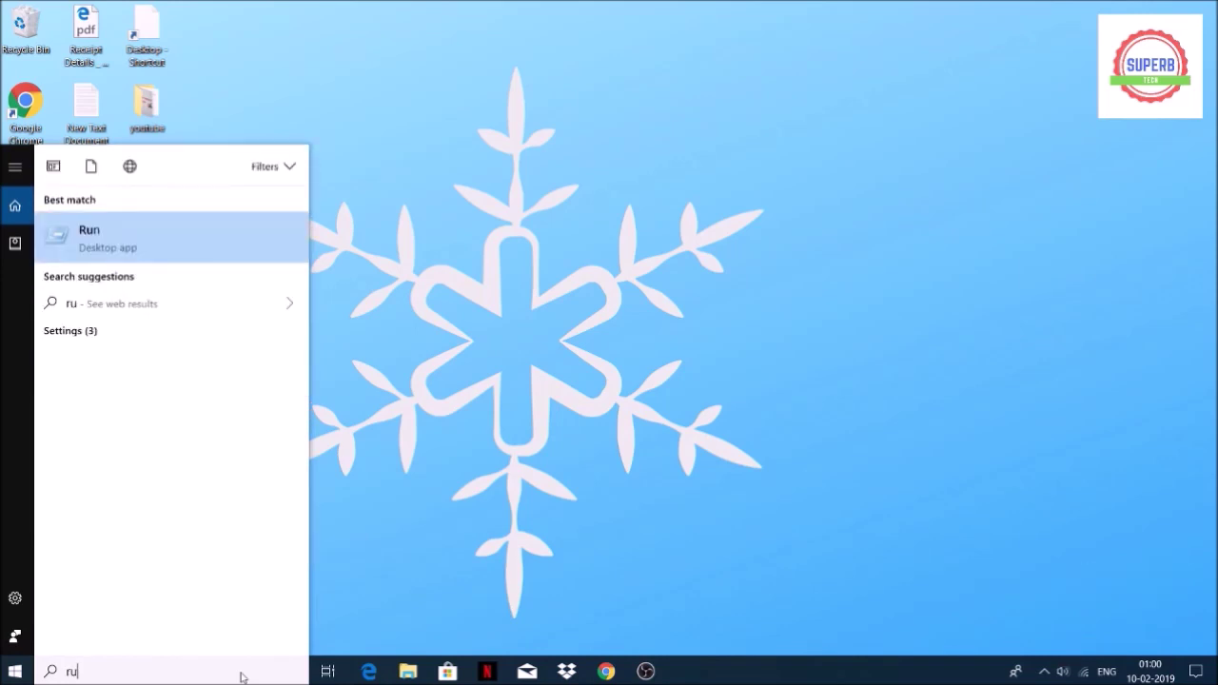
text(n)
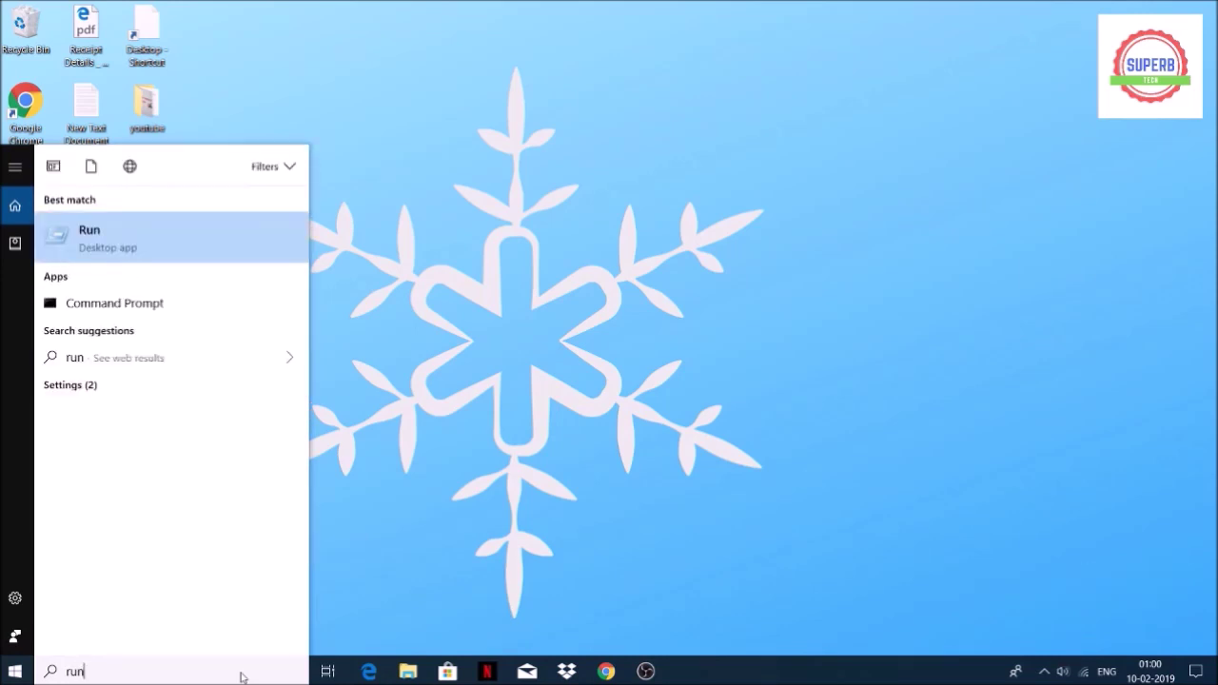
key(Return)
key(BackSpace)
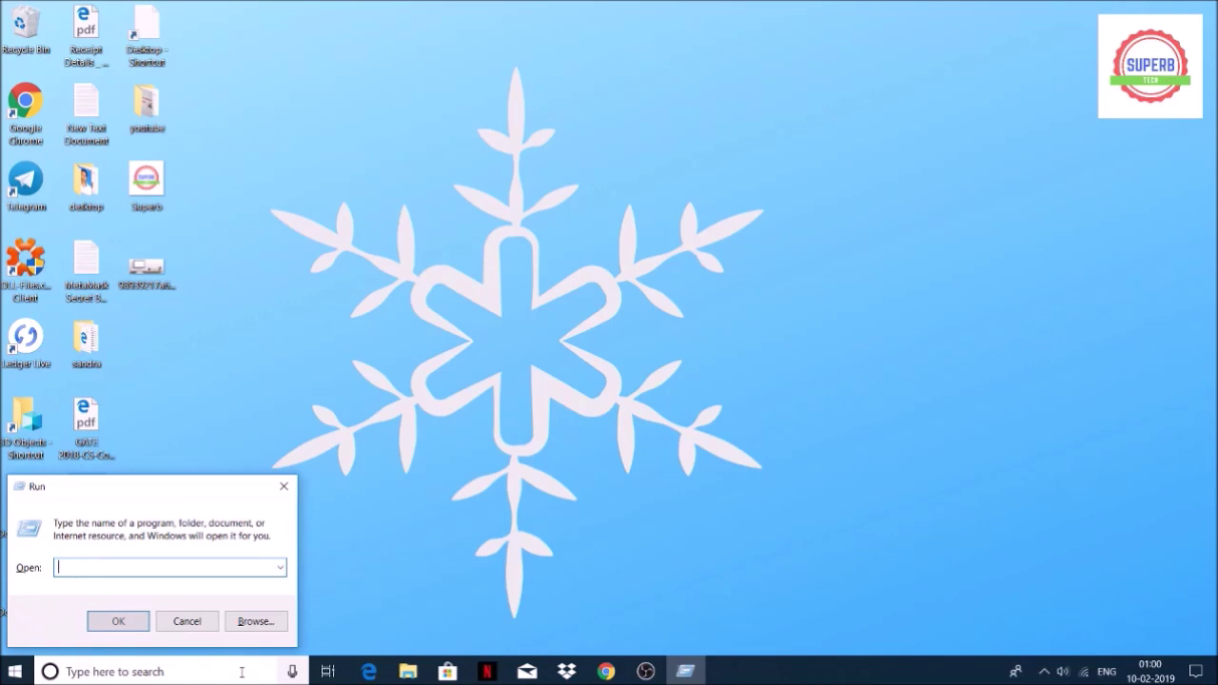
text(prefetch)
key(Return)
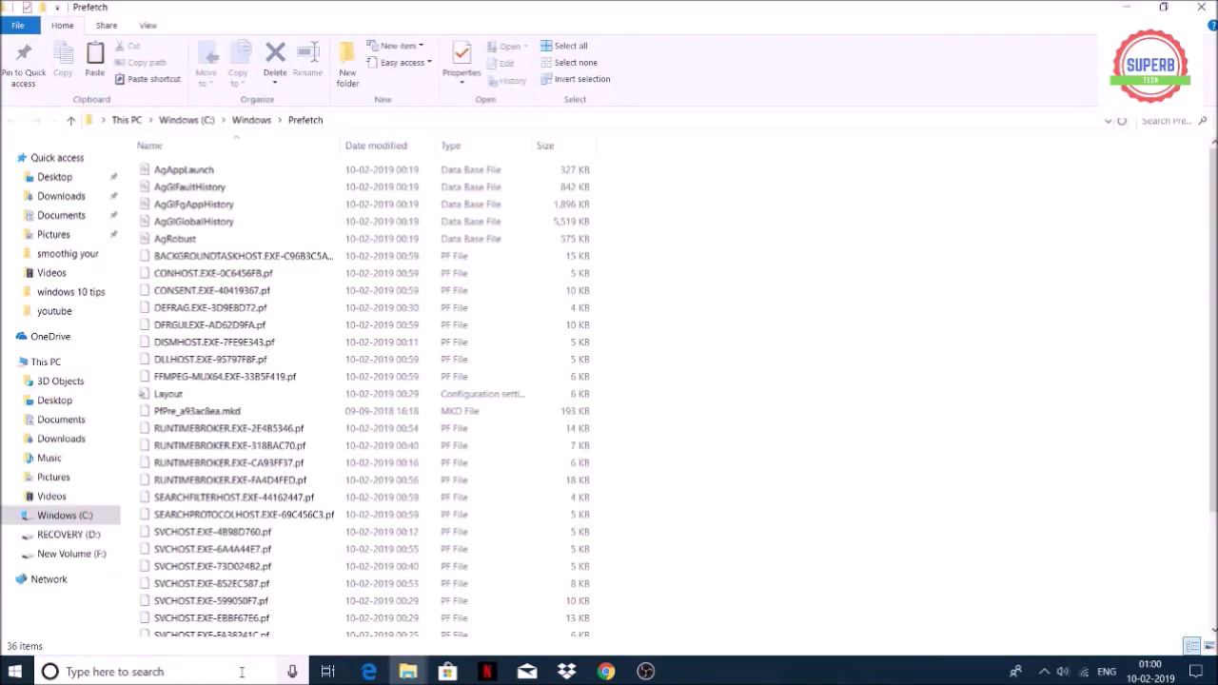
scroll(419, 204, down, 3)
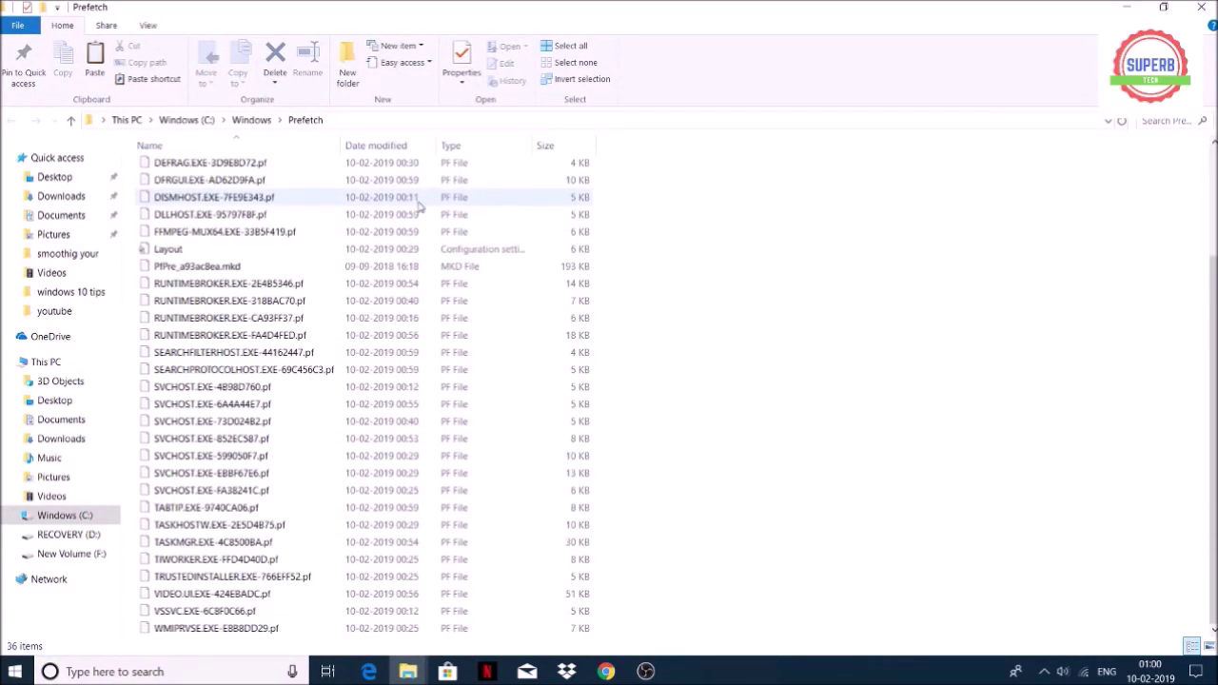
Delete all files in the Prefetch folder, skipping the file that is in use, and close the folder.
scroll(506, 333, up, 3)
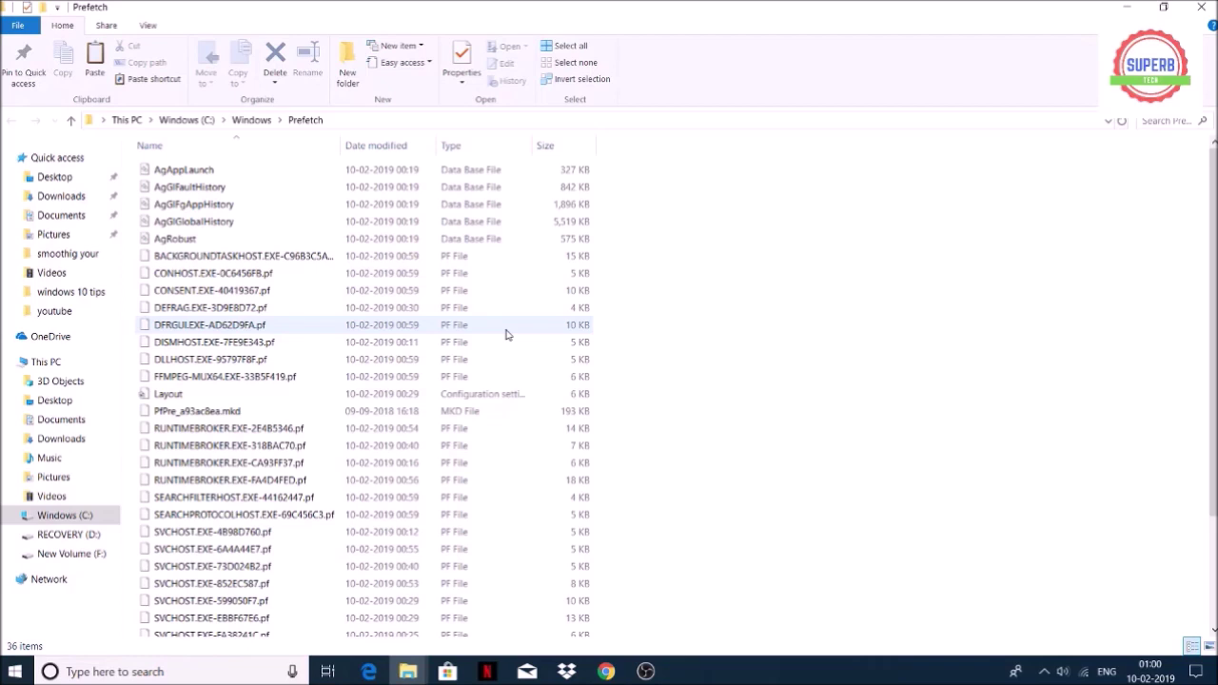
key(ctrl+a)
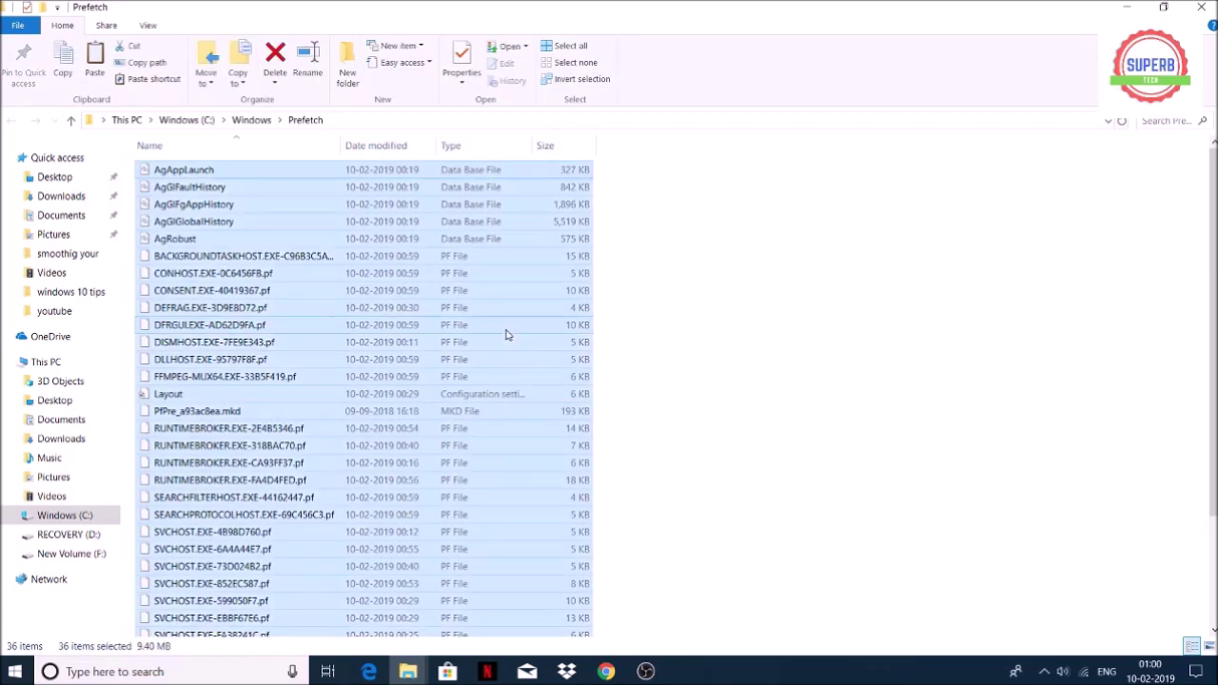
key(Delete)
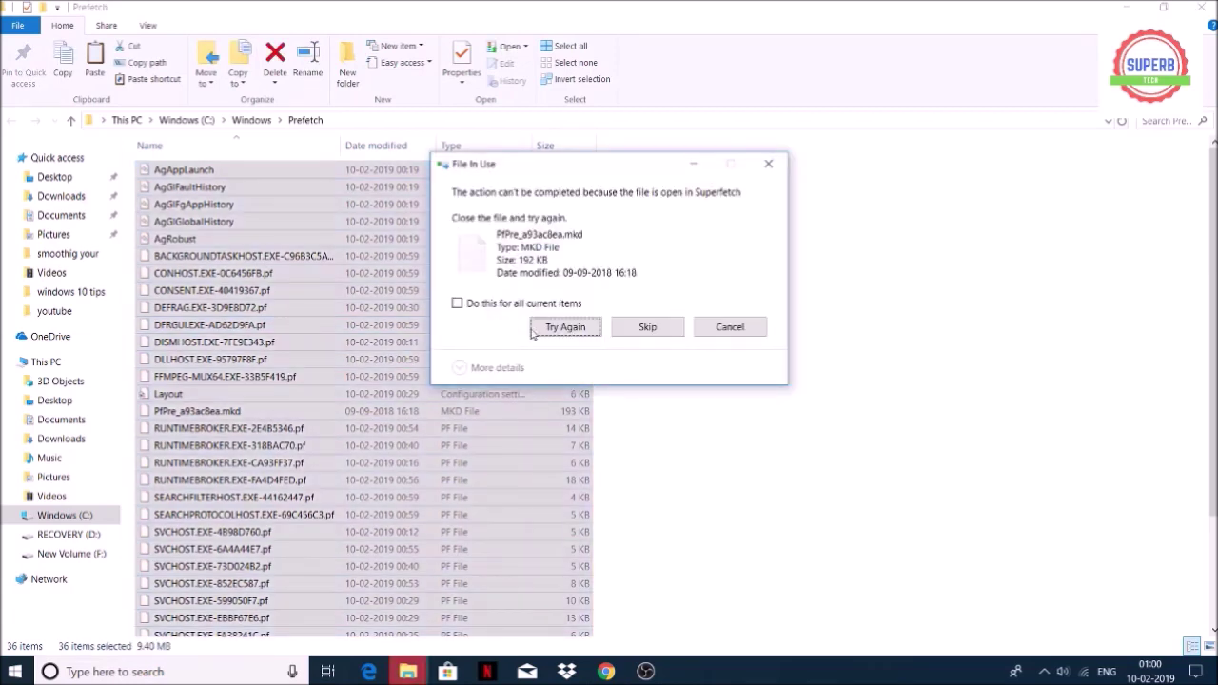
click(625, 331)
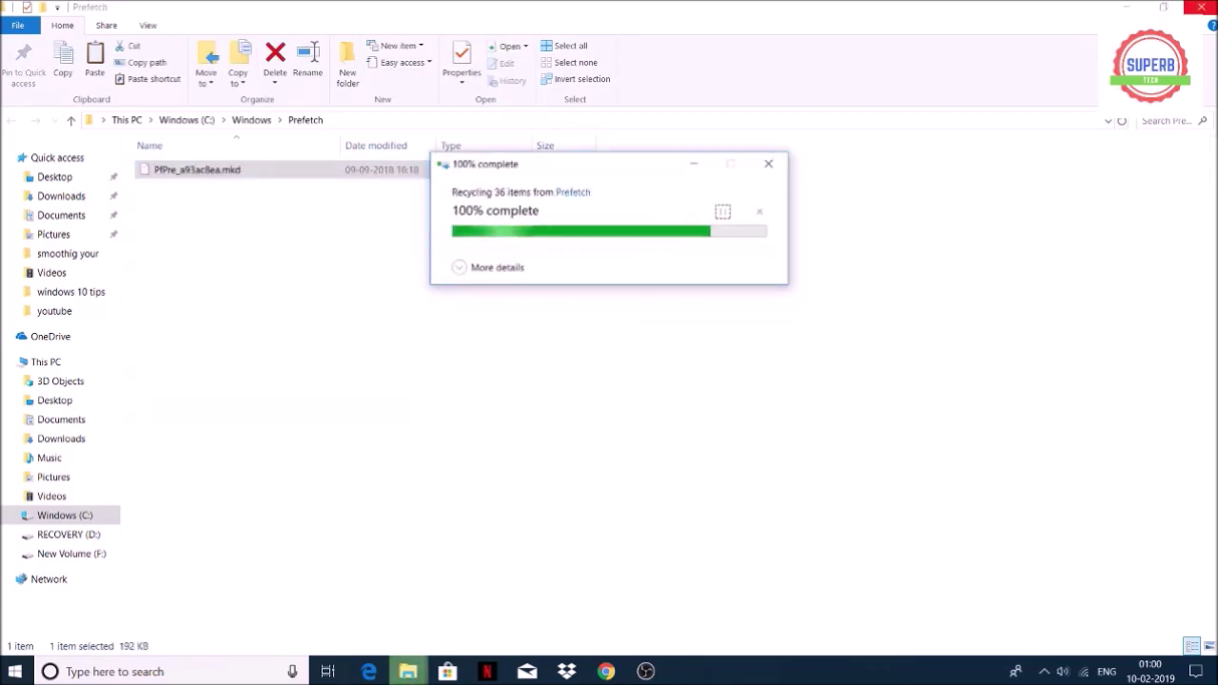
click(1201, 6)
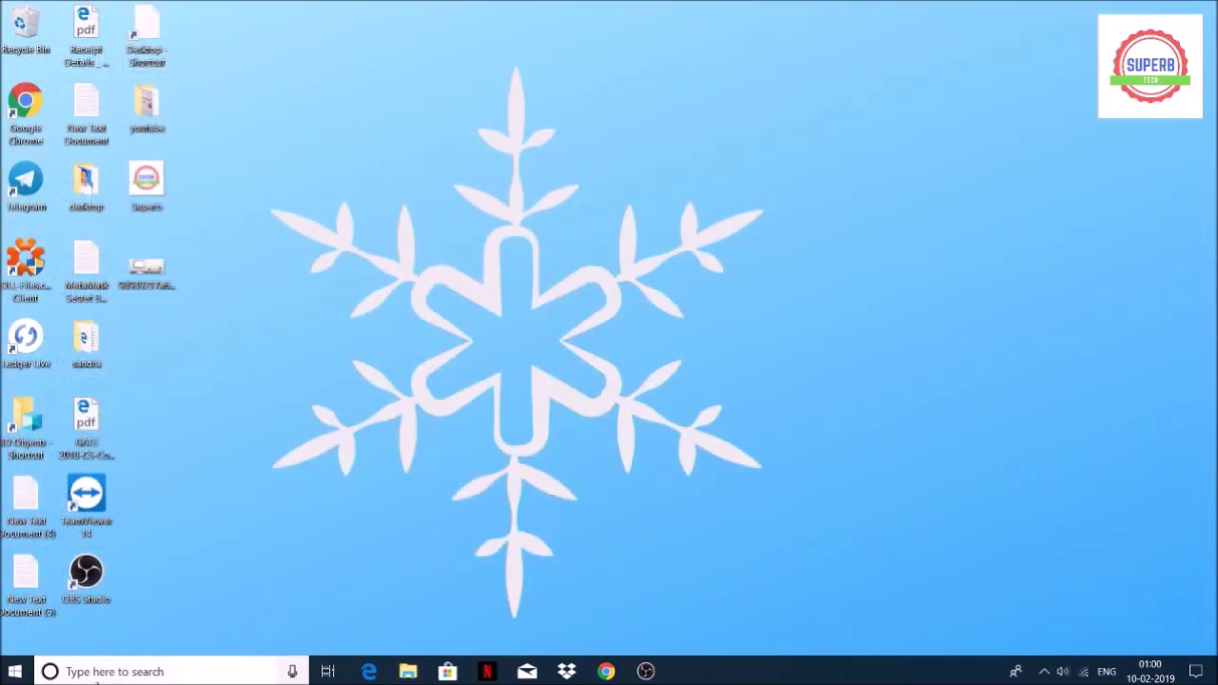
click(98, 674)
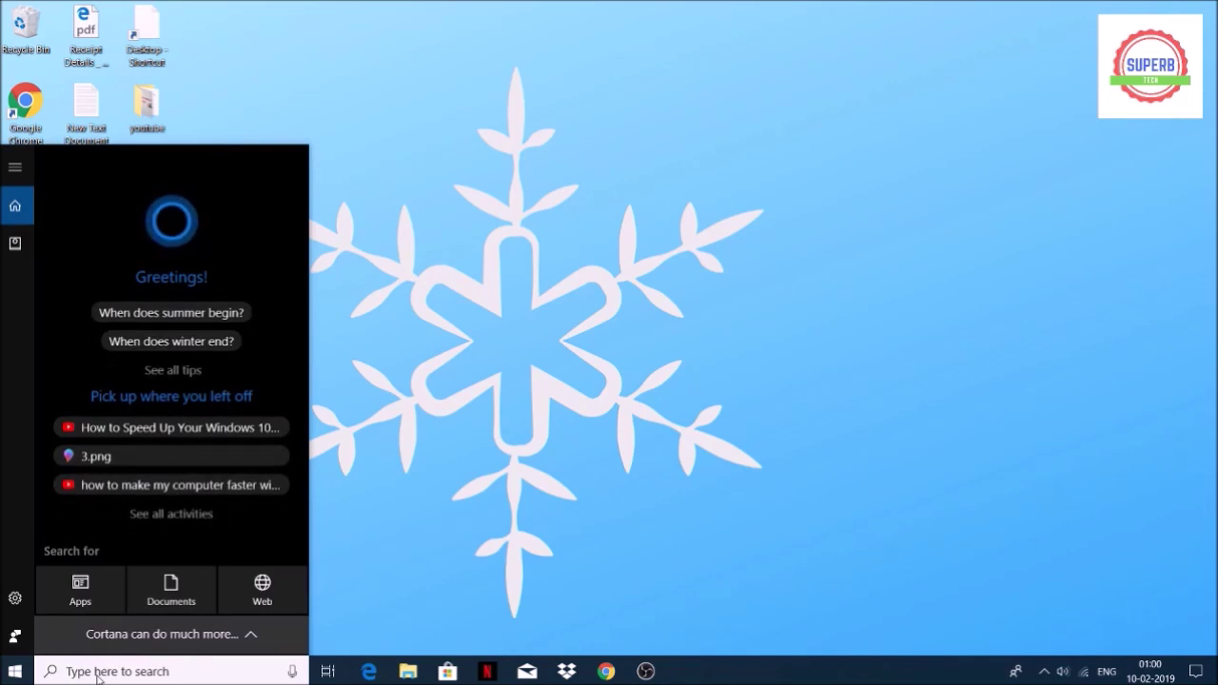
text(d)
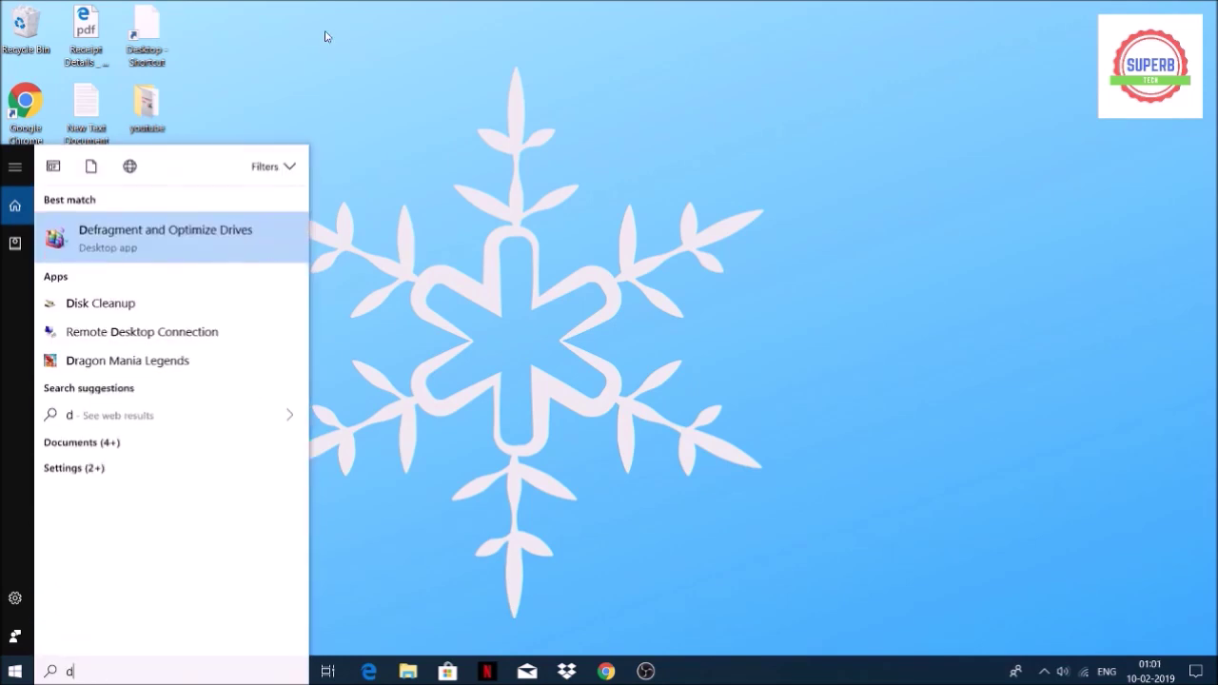
click(307, 95)
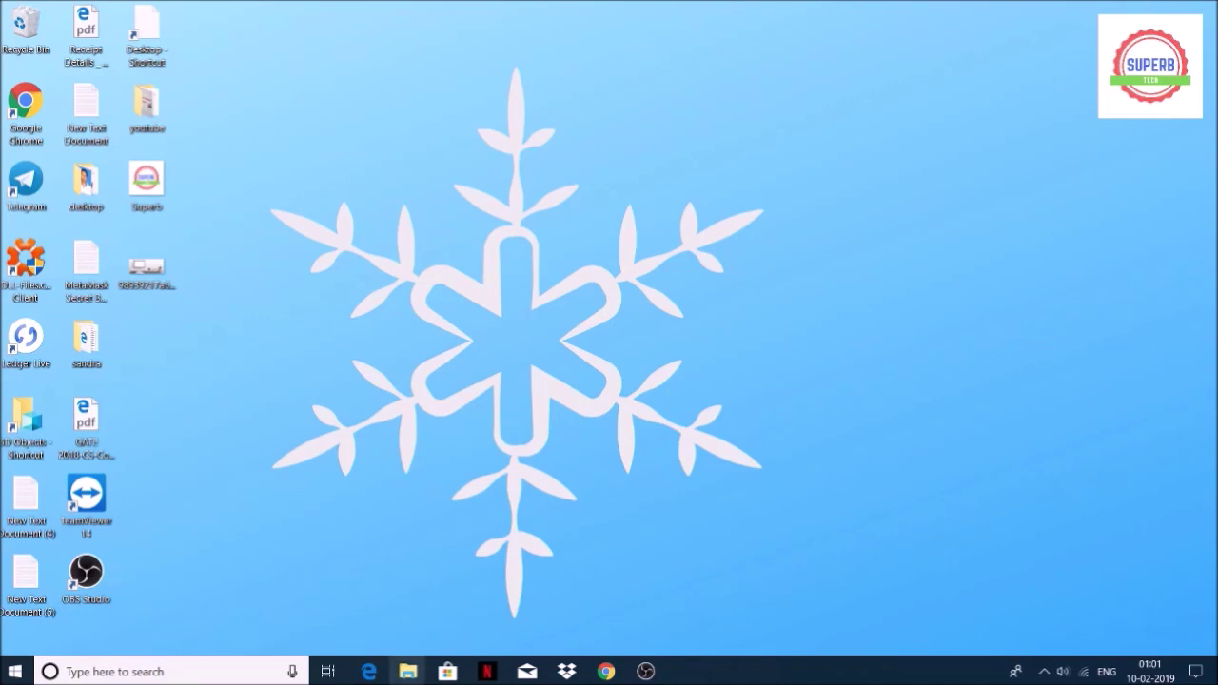
Open the properties of the Windows (C:) drive from This PC and move the dialog clear of the drive list.
mouse_move(417, 671)
click(452, 607)
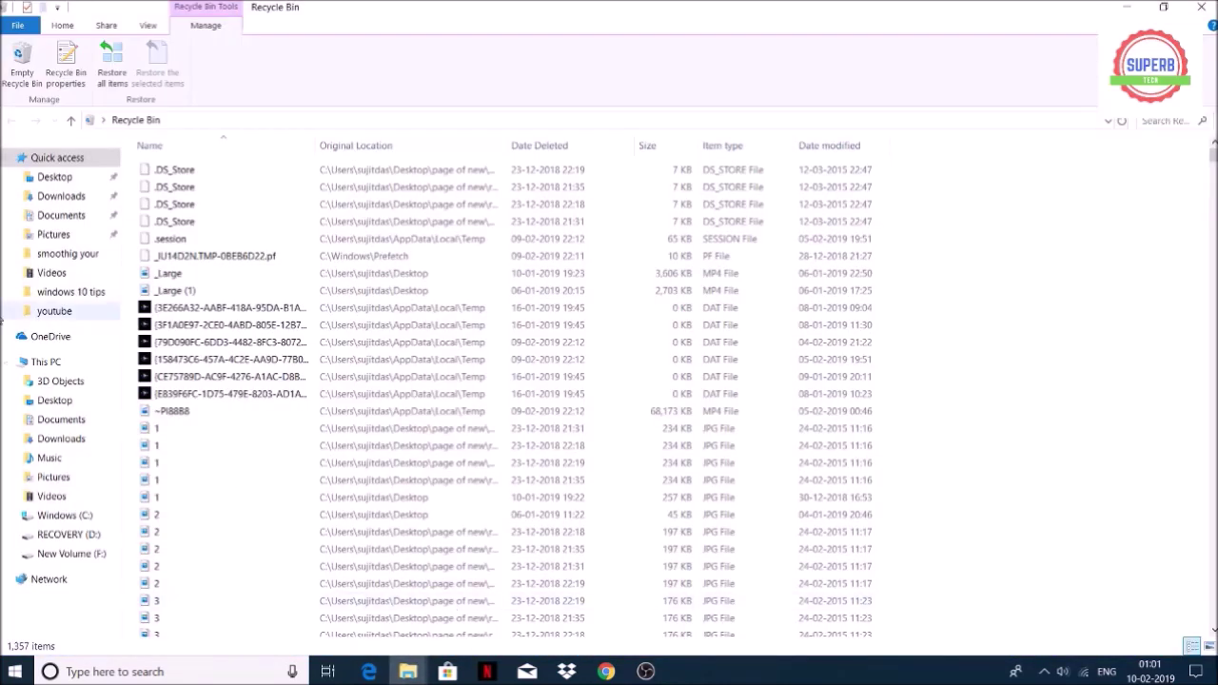
click(43, 362)
right_click(233, 310)
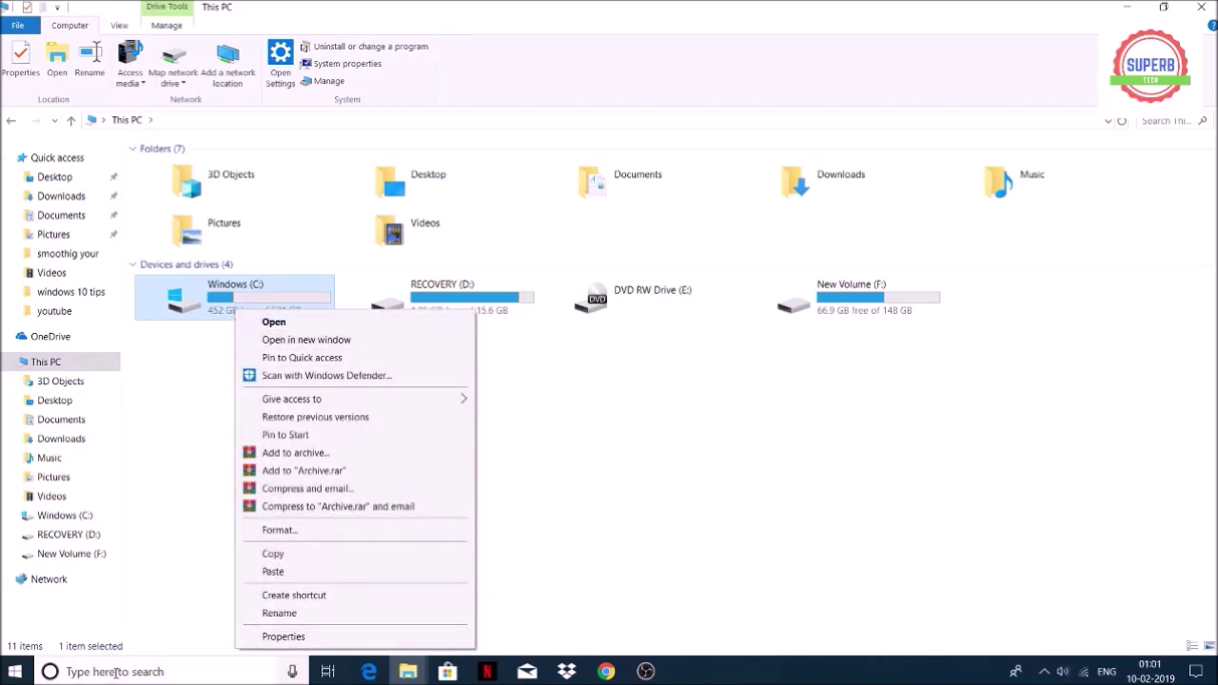
click(288, 641)
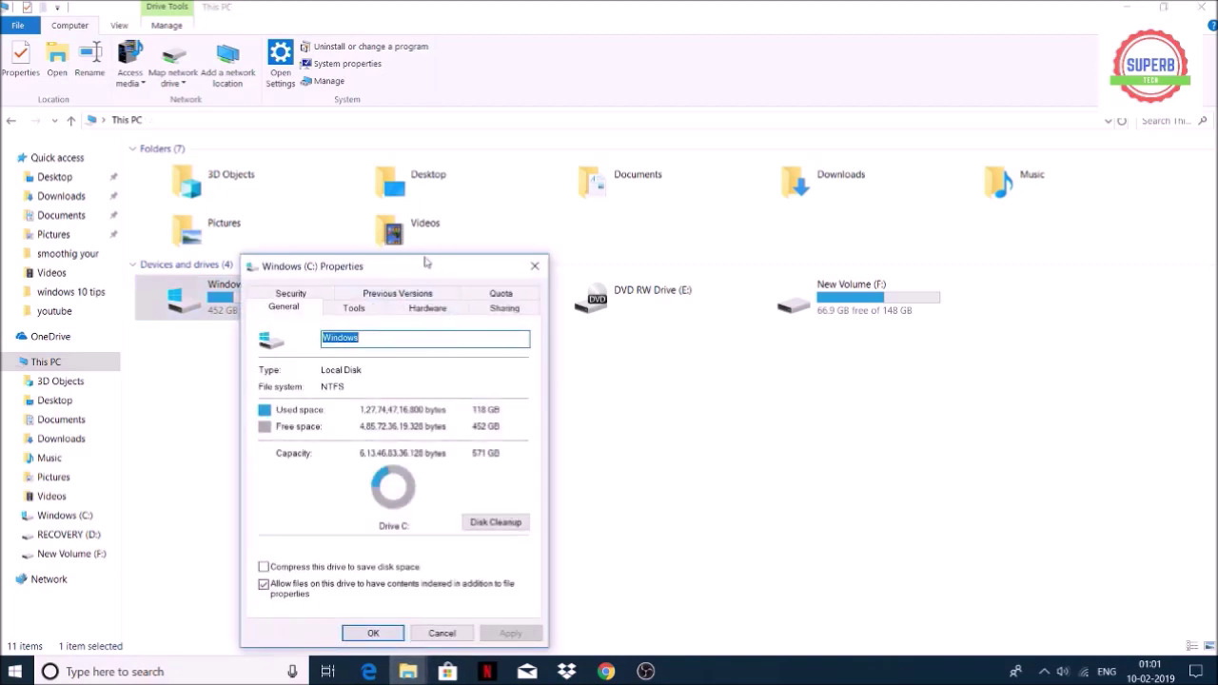
drag(426, 263, 470, 106)
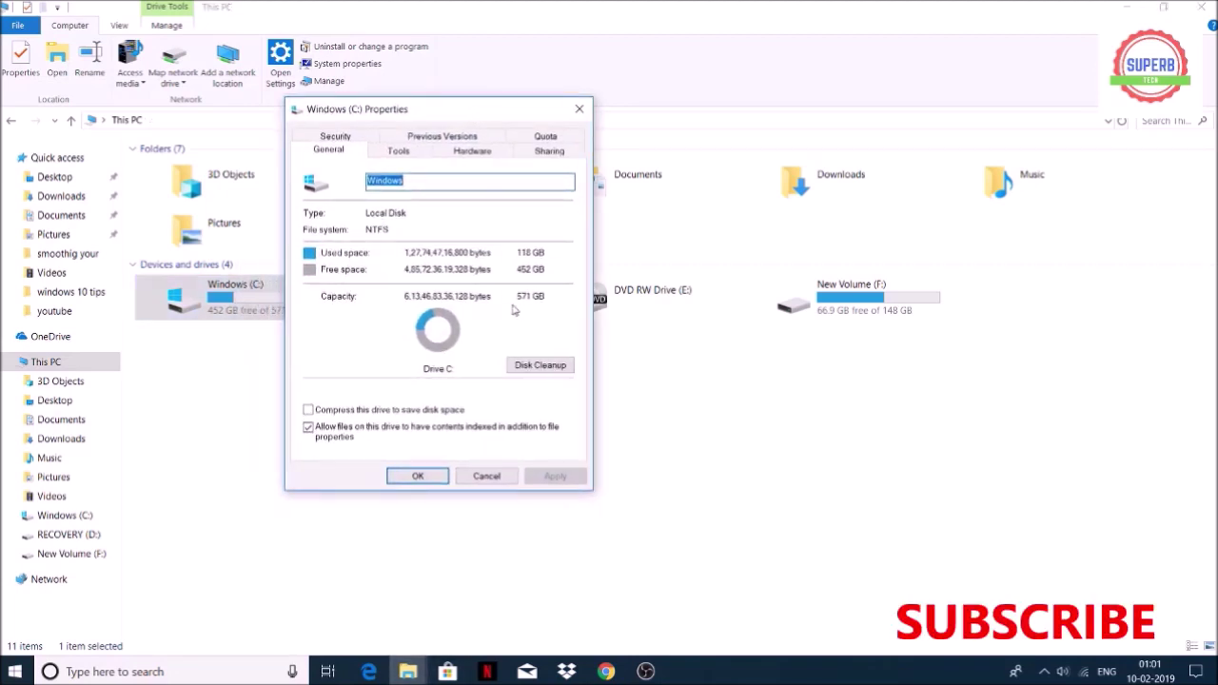
Run Disk Cleanup on the Windows (C:) drive including system files, delete the preselected files, and close the drive properties and File Explorer.
click(523, 365)
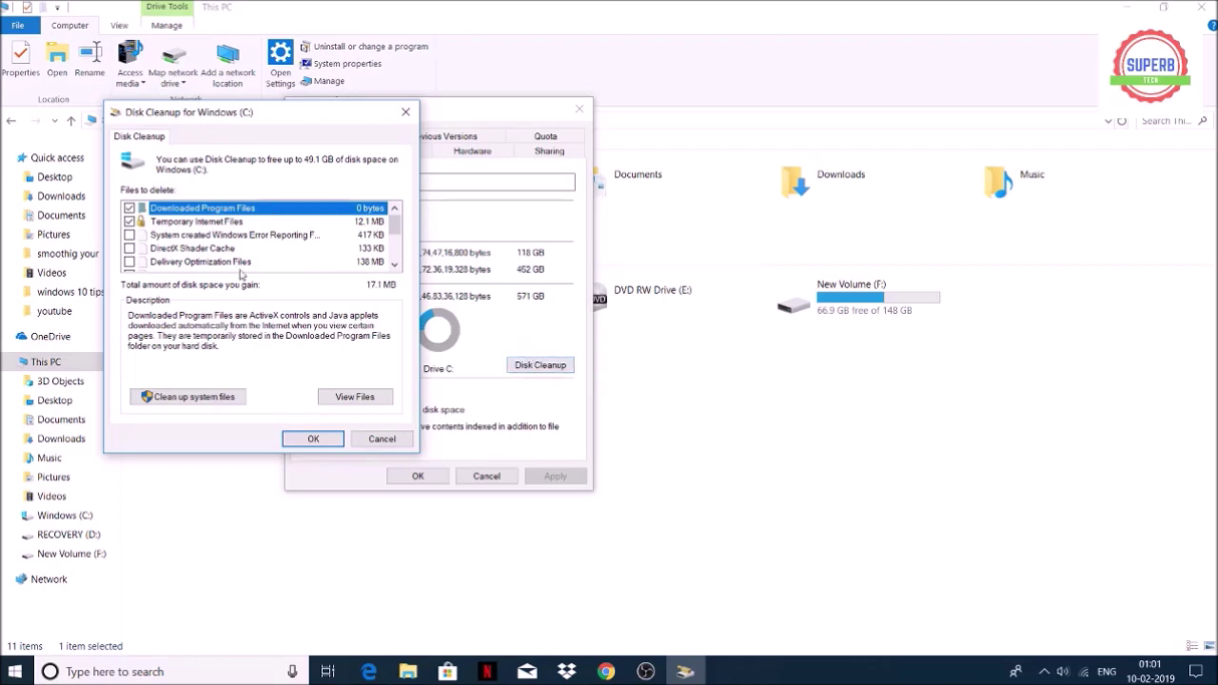
click(217, 397)
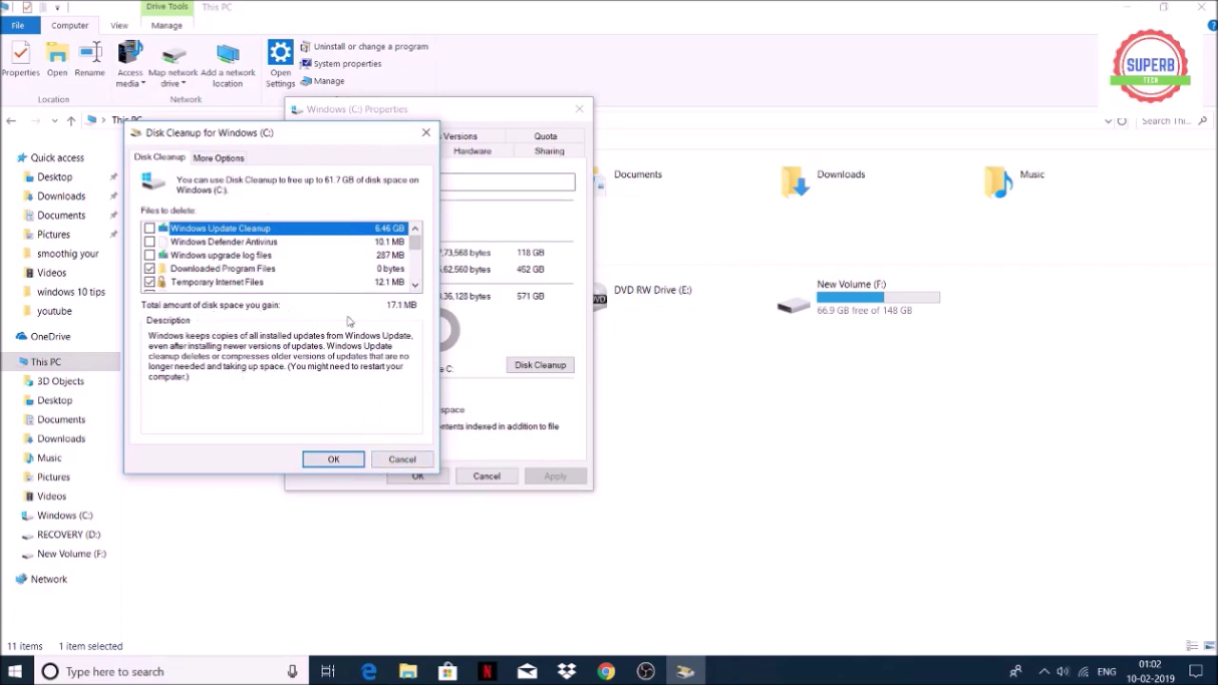
click(335, 462)
click(636, 346)
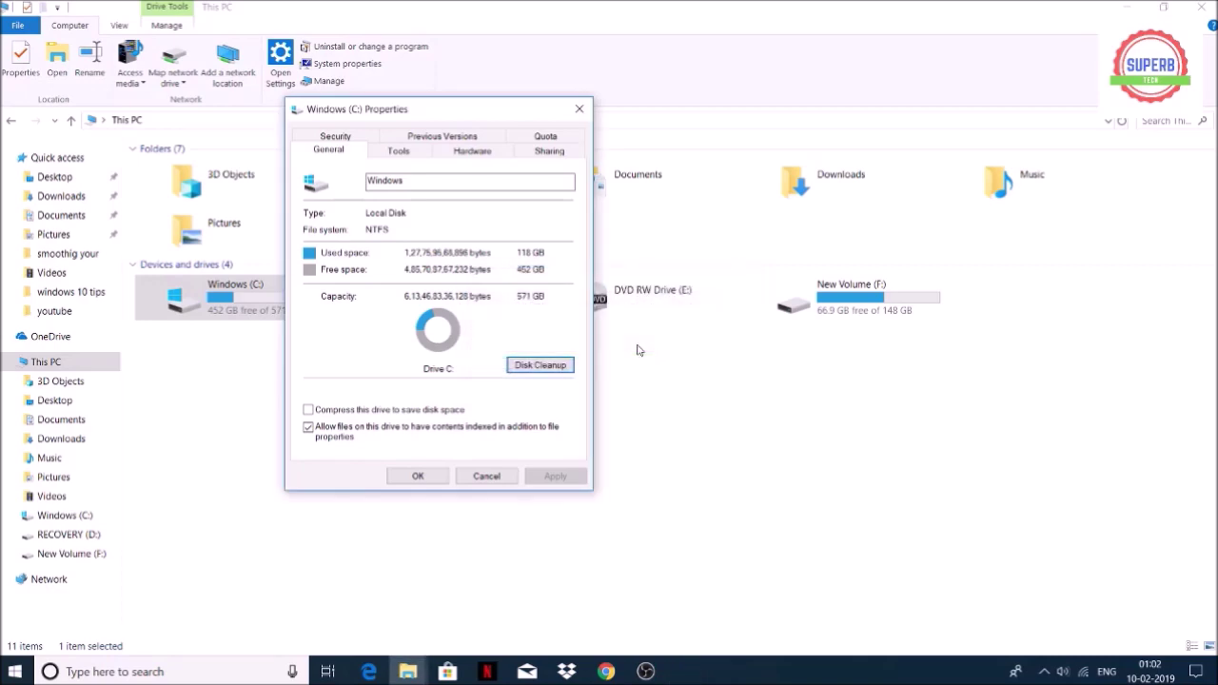
click(413, 475)
click(1201, 6)
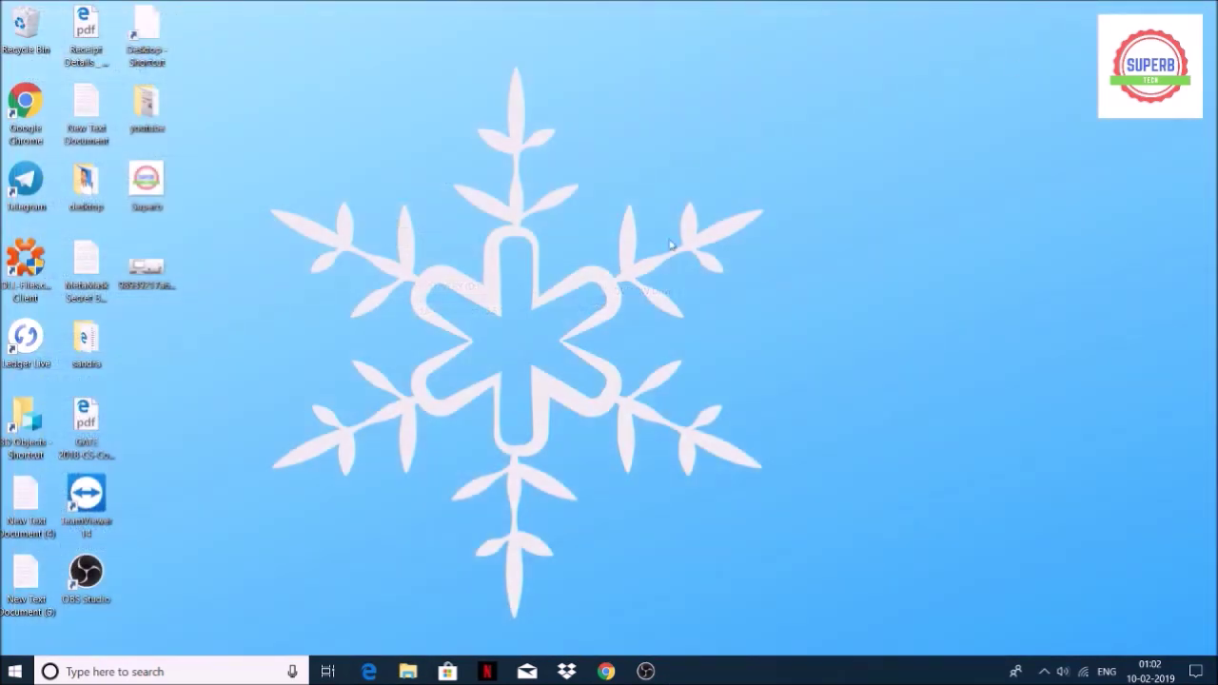